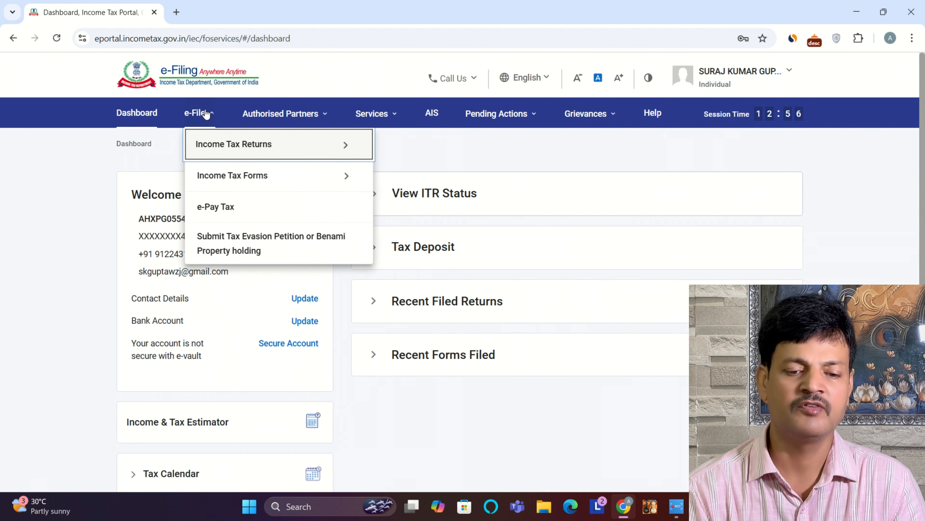
Step: Open the filed income tax returns and download the JSON and the form for A.Y. 2024-25
mouse_move(223, 142)
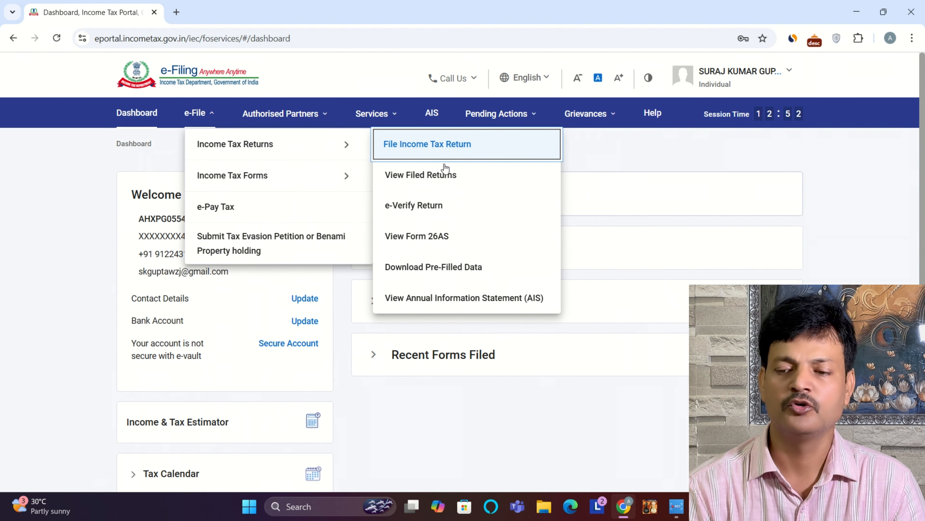
left_click(449, 183)
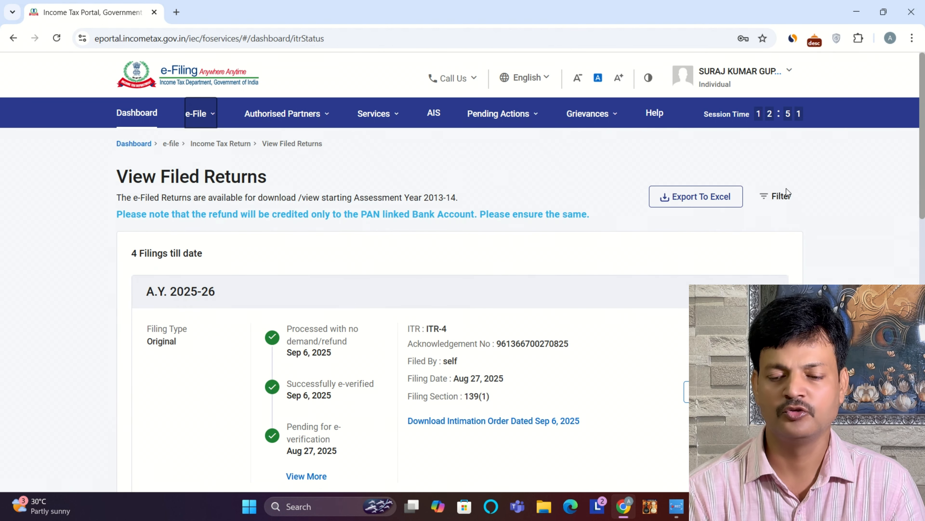
left_click_drag(924, 122, 923, 200)
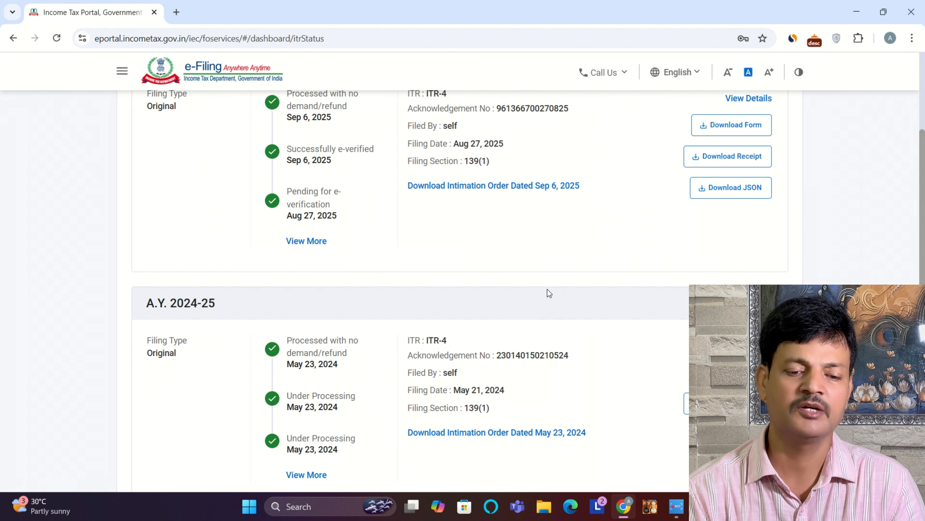
left_click_drag(924, 224, 924, 270)
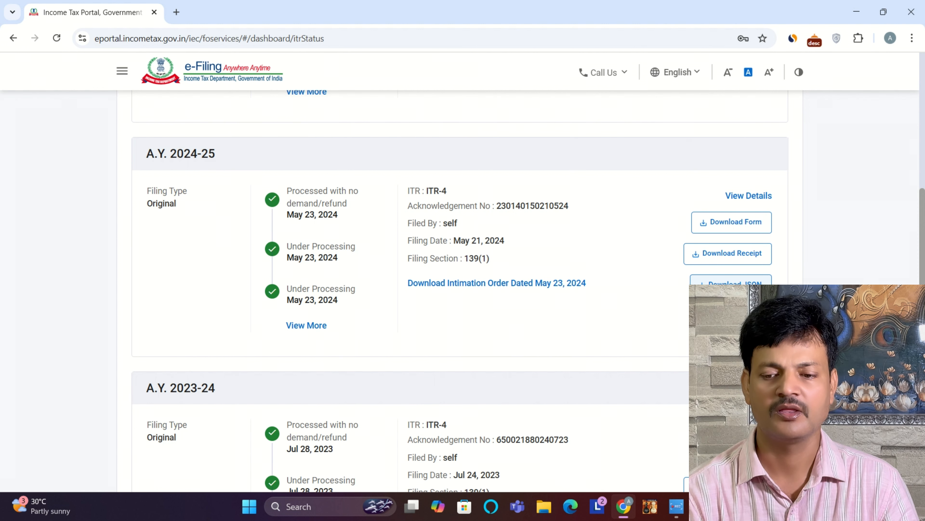
left_click(730, 286)
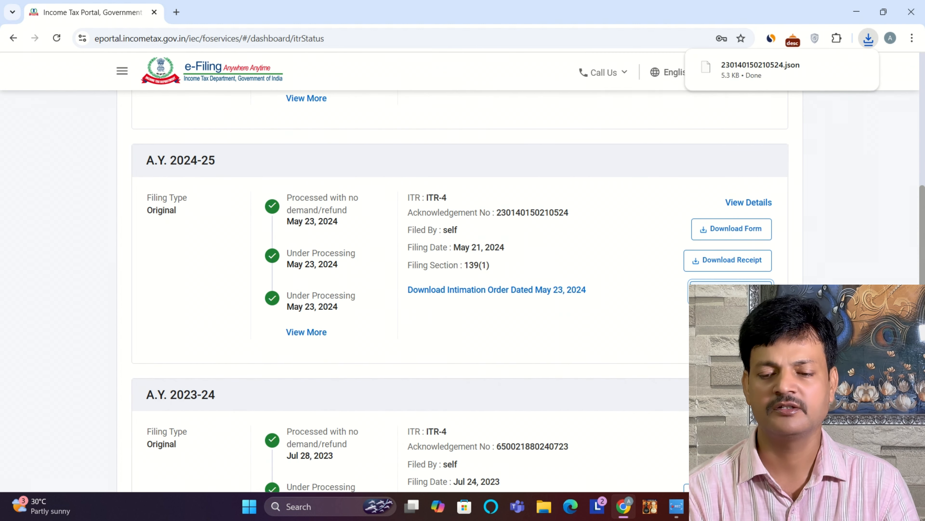
left_click(726, 229)
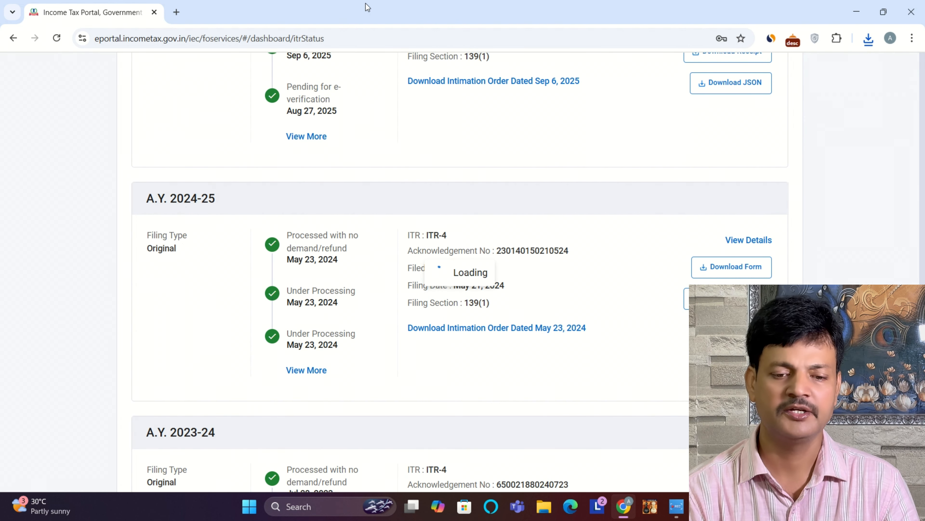
Step: Switch to the JSON TO BALANCE SHEET workbook in Excel, enable its content and import the downloaded A.Y. 2024-25 JSON file
left_click(857, 12)
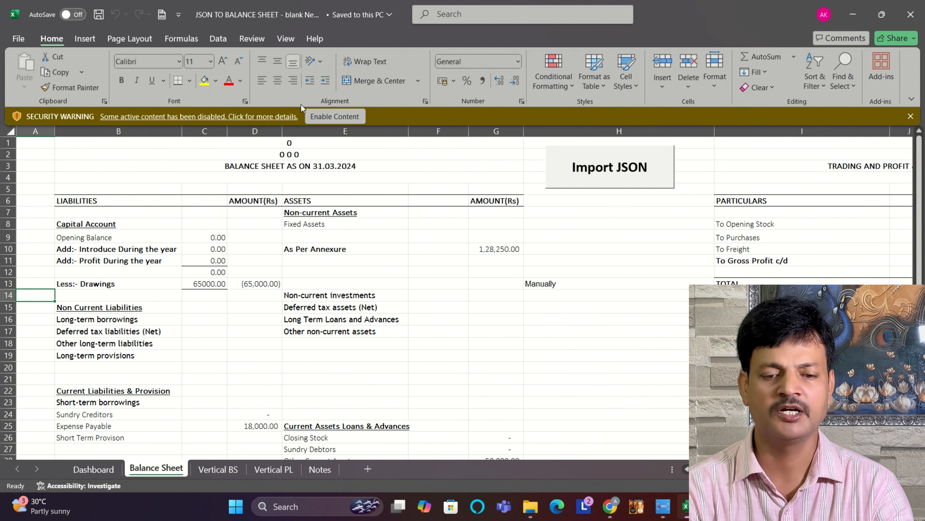
left_click(344, 117)
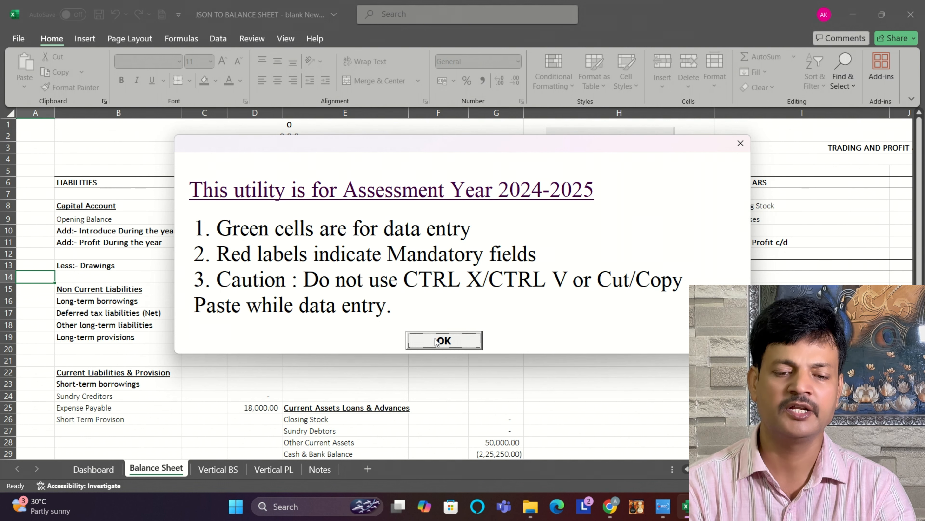
left_click(451, 340)
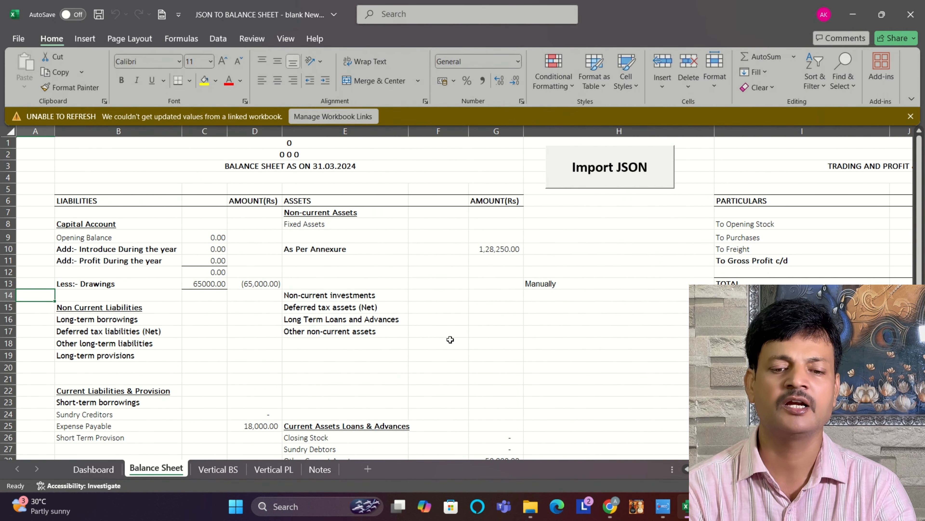
left_click(604, 177)
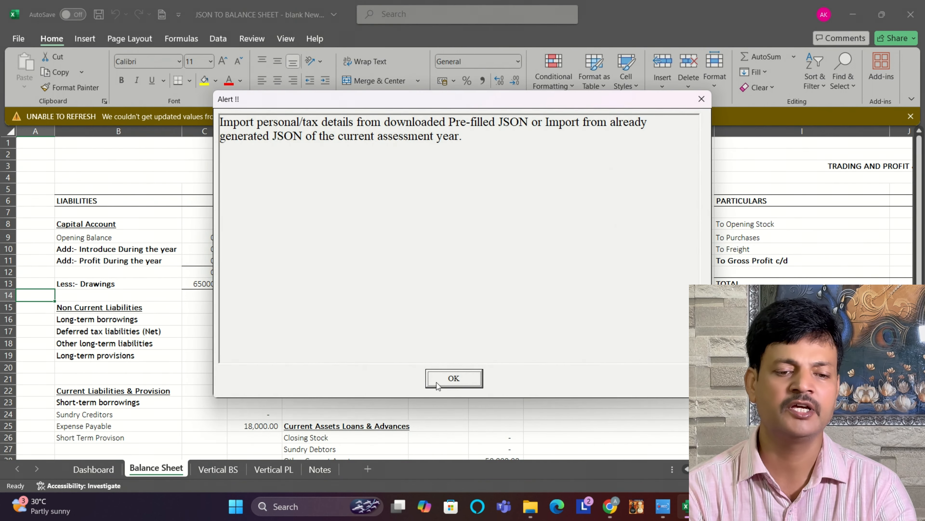
left_click(451, 379)
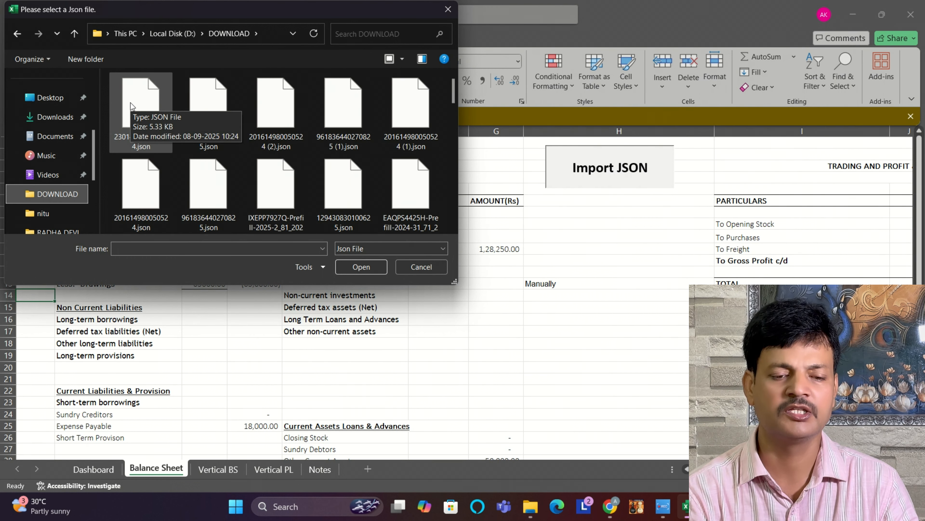
double_click(131, 103)
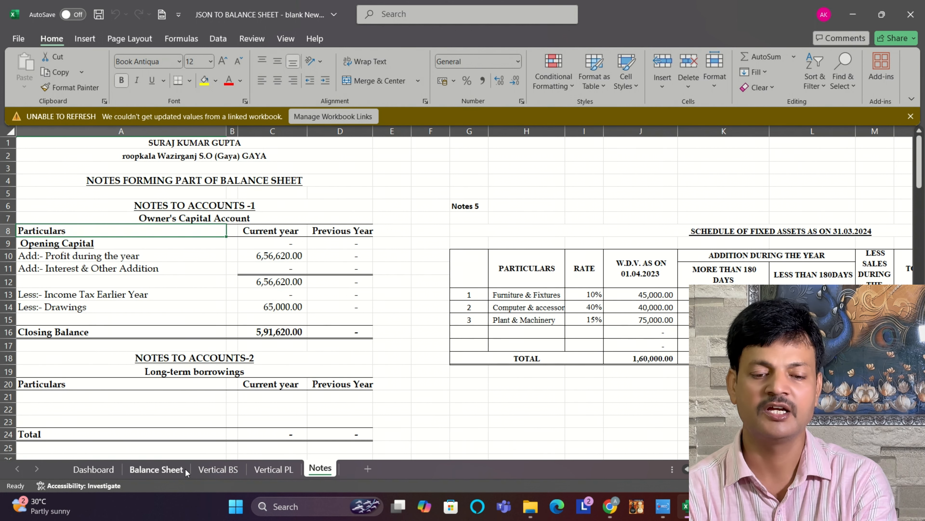
Step: Review the imported figures on the Balance Sheet and Vertical BS sheets
left_click(161, 470)
left_click(215, 470)
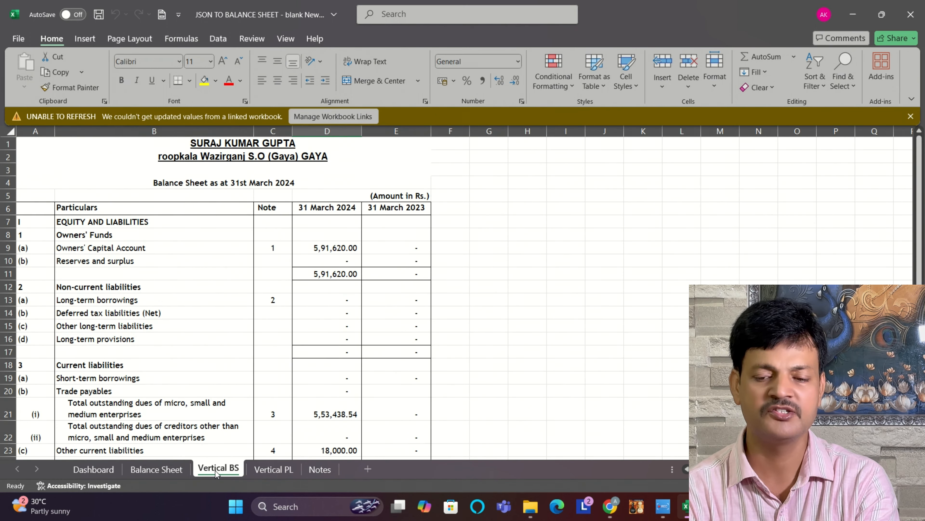
left_click(155, 470)
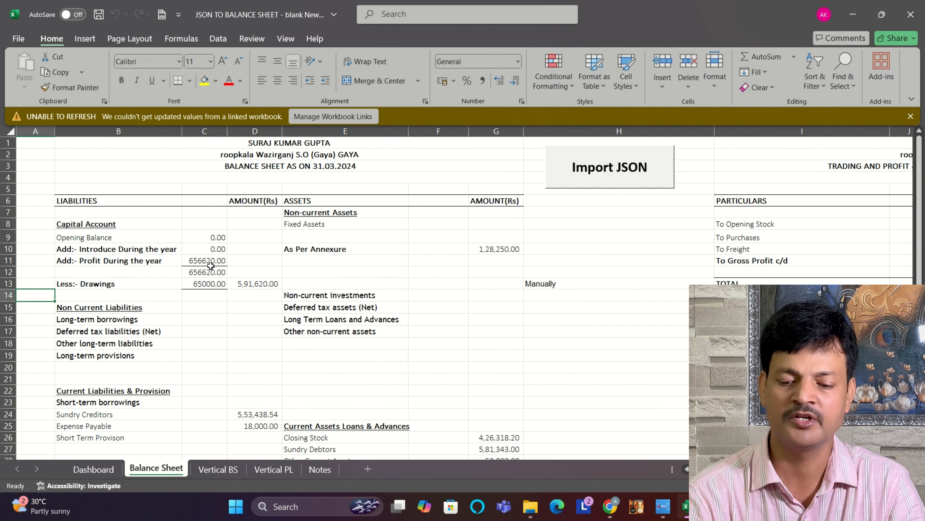
Step: Open the newly downloaded ITR form PDF from the DOWNLOAD folder on drive D and examine Part B Gross Total Income
left_click(530, 507)
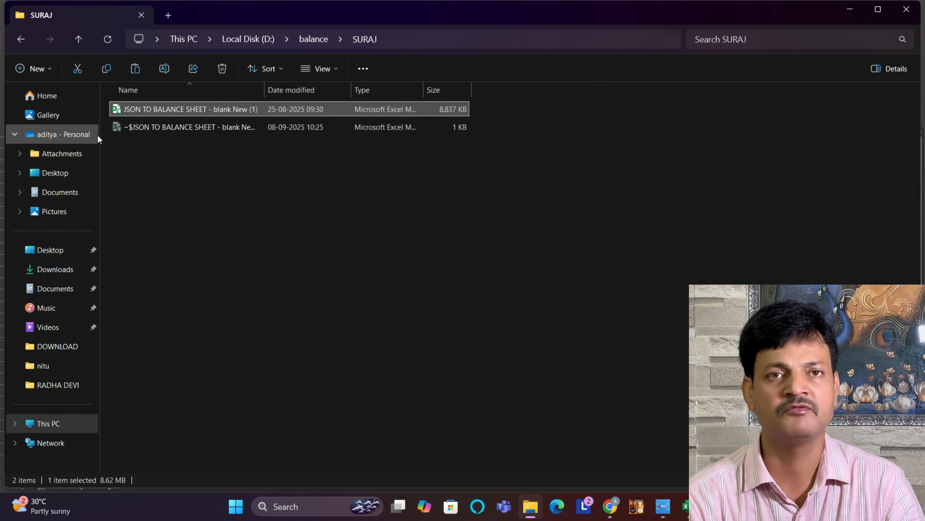
left_click(57, 274)
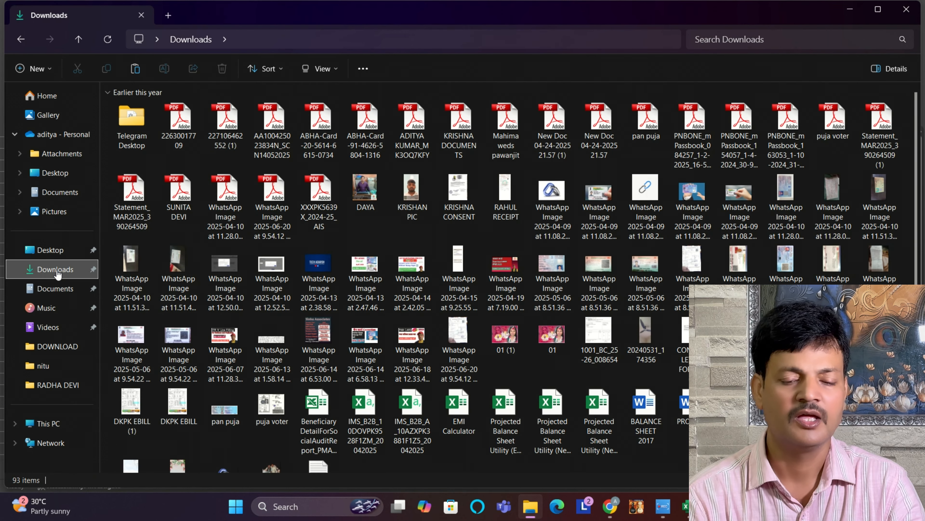
left_click(57, 347)
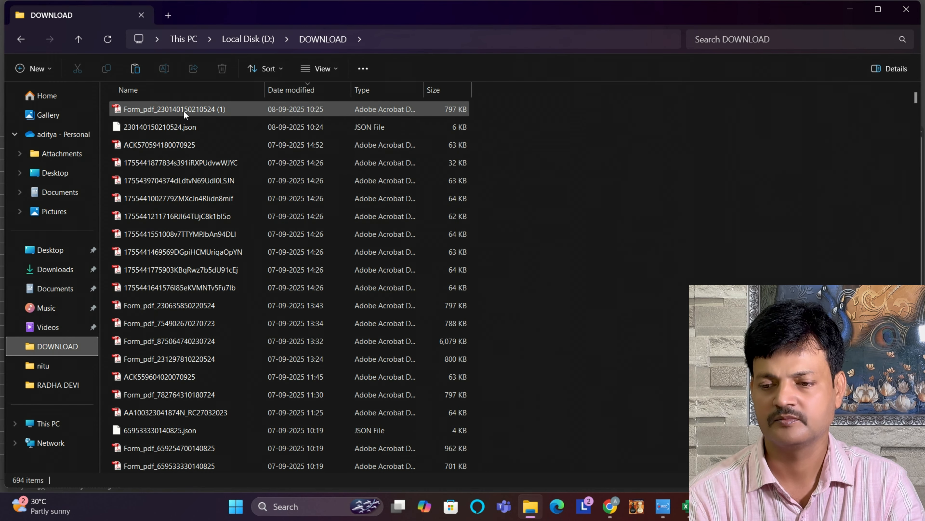
double_click(184, 110)
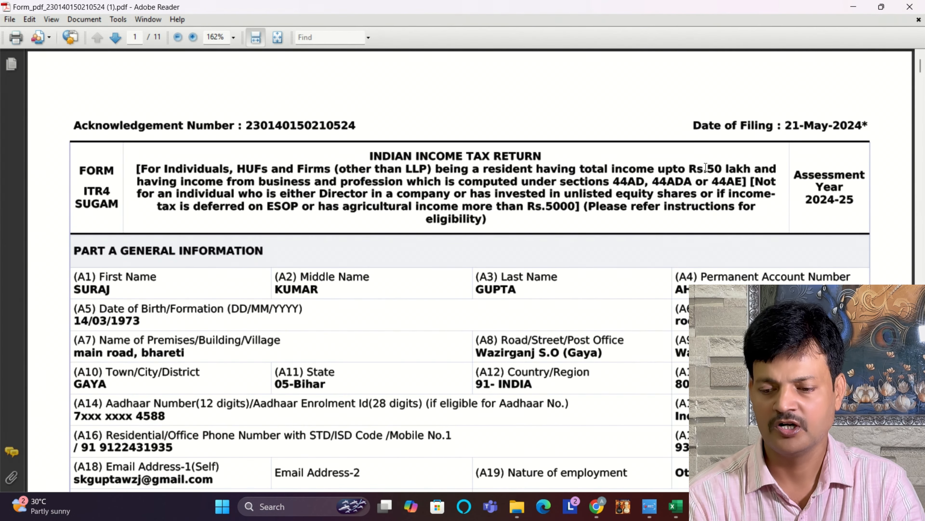
left_click_drag(921, 68, 922, 94)
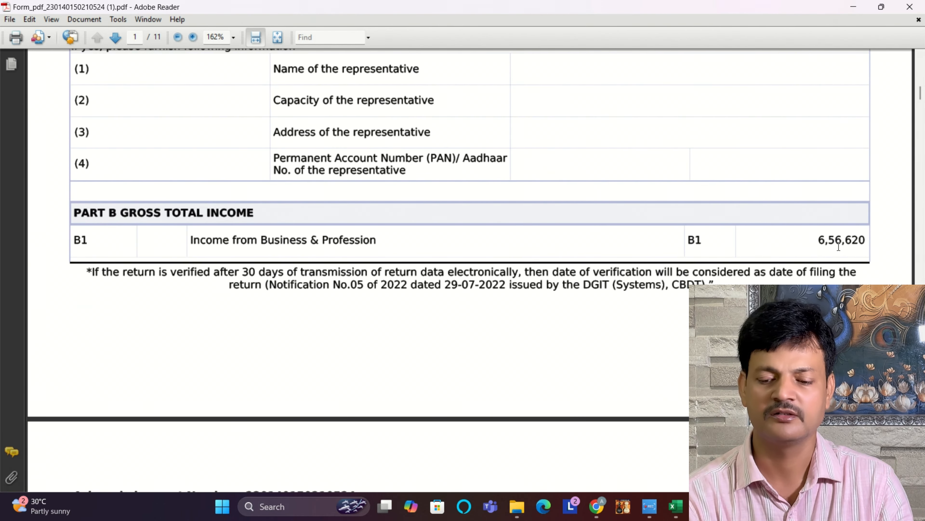
Step: Compare the workbook's balance sheet and trading and profit & loss account with the business income in Schedule BP of the form
left_click(678, 505)
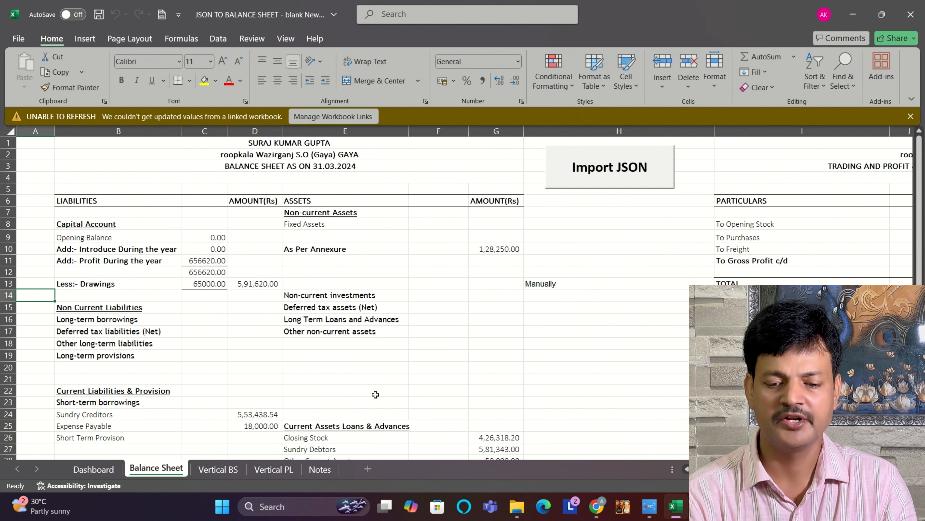
left_click_drag(921, 196, 920, 263)
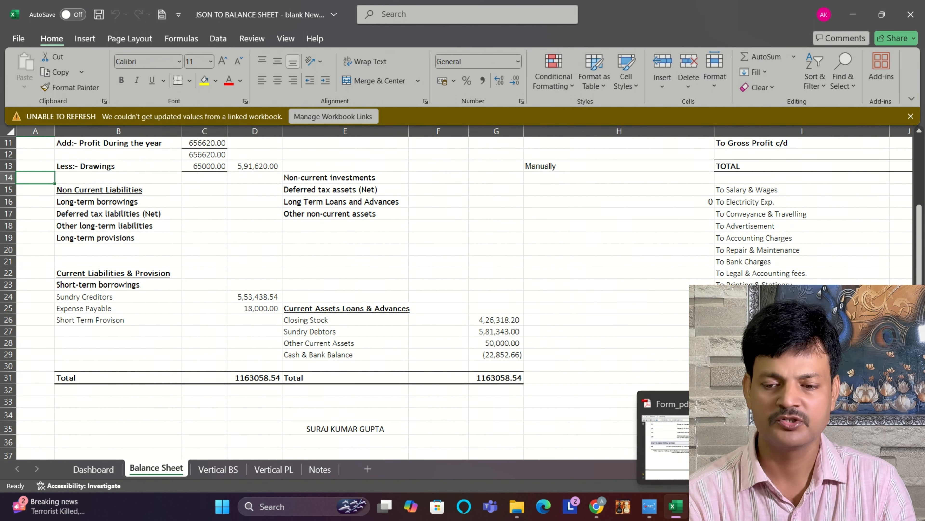
left_click(702, 506)
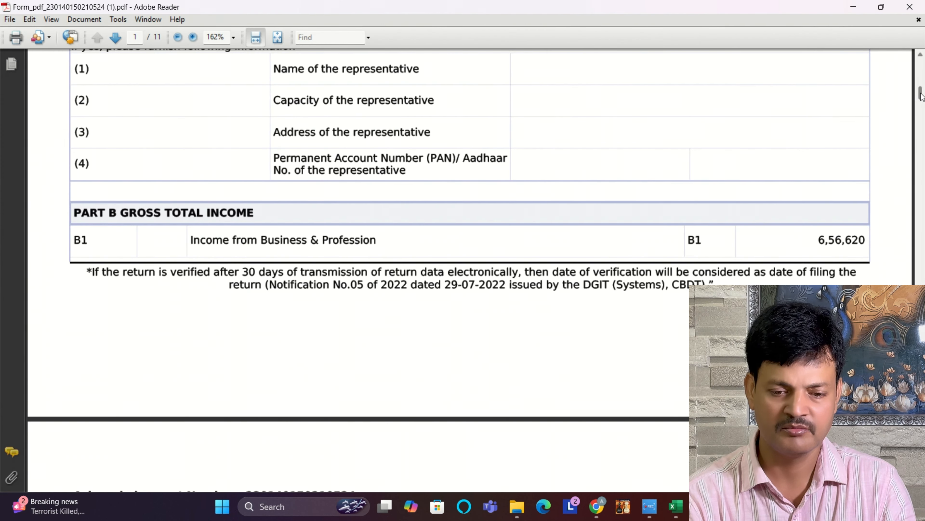
left_click_drag(921, 95, 922, 269)
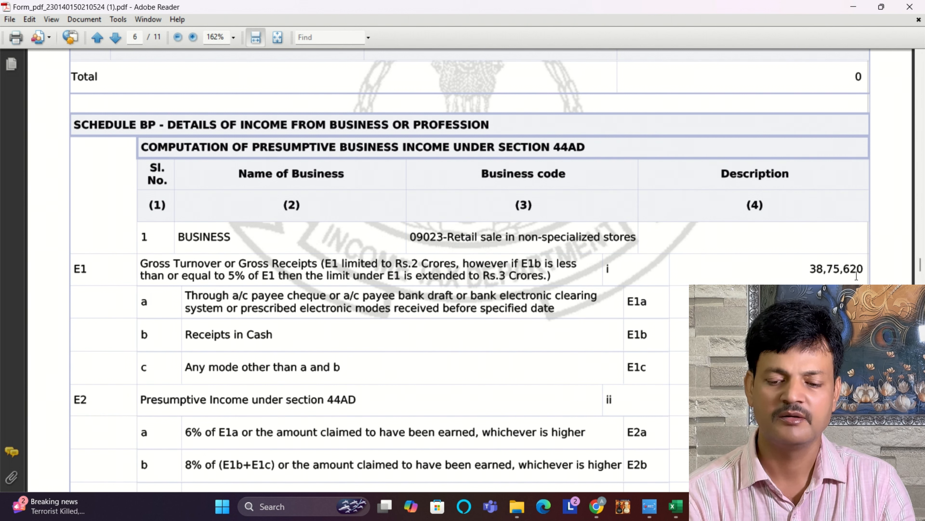
left_click(674, 514)
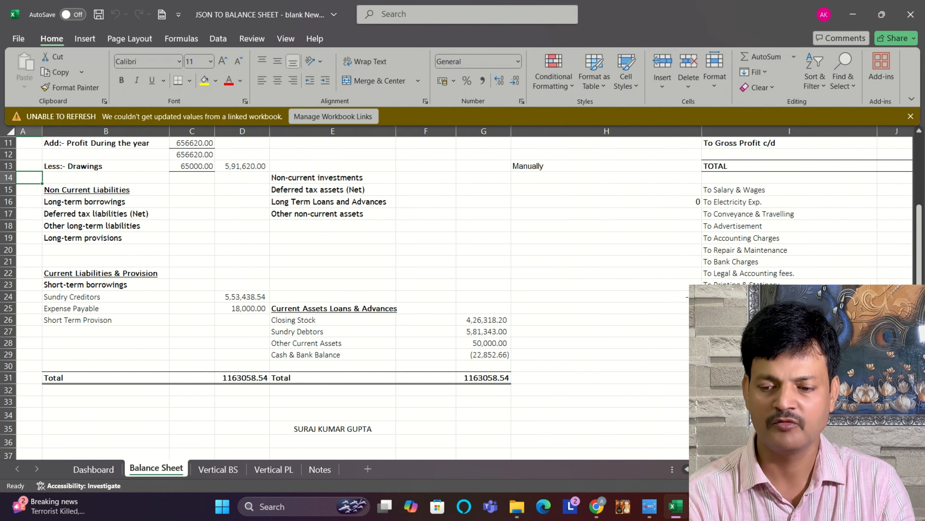
scroll(350, 291, "right", 6)
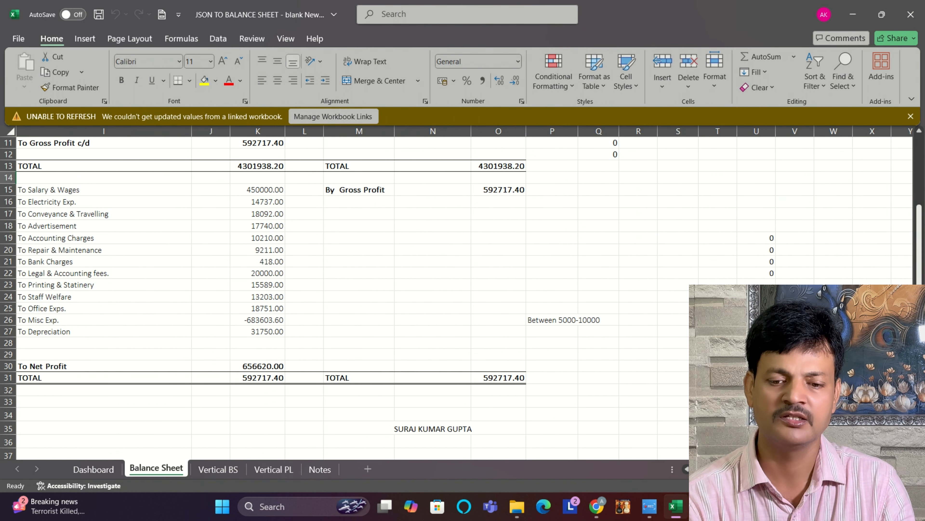
scroll(500, 203, "up", 3)
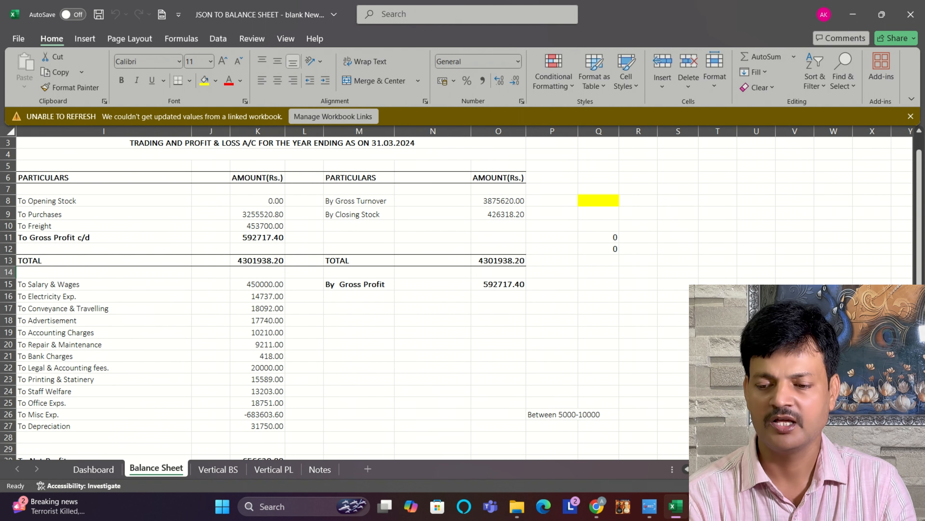
Step: Look up item E15 in the ITR form PDF and set Sundry Creditors on the Excel Balance Sheet sheet to 145200
left_click(649, 506)
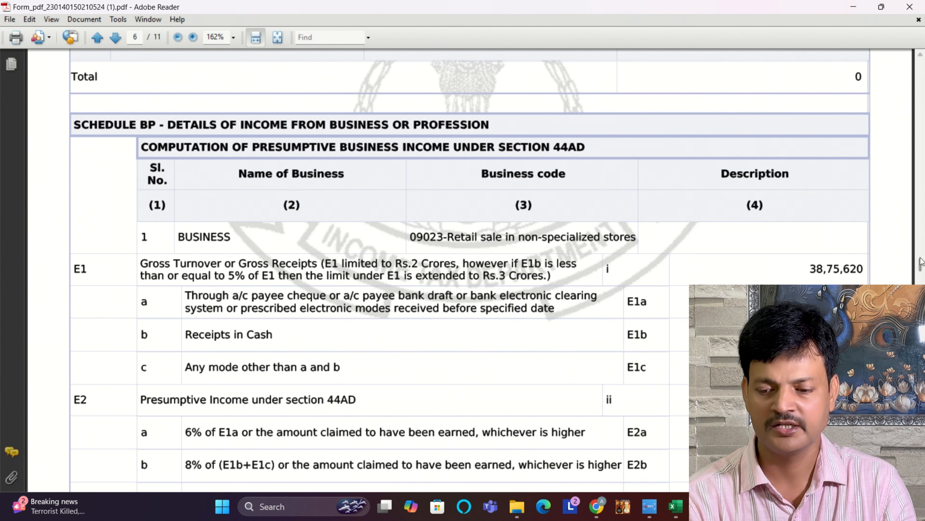
left_click_drag(922, 265, 922, 316)
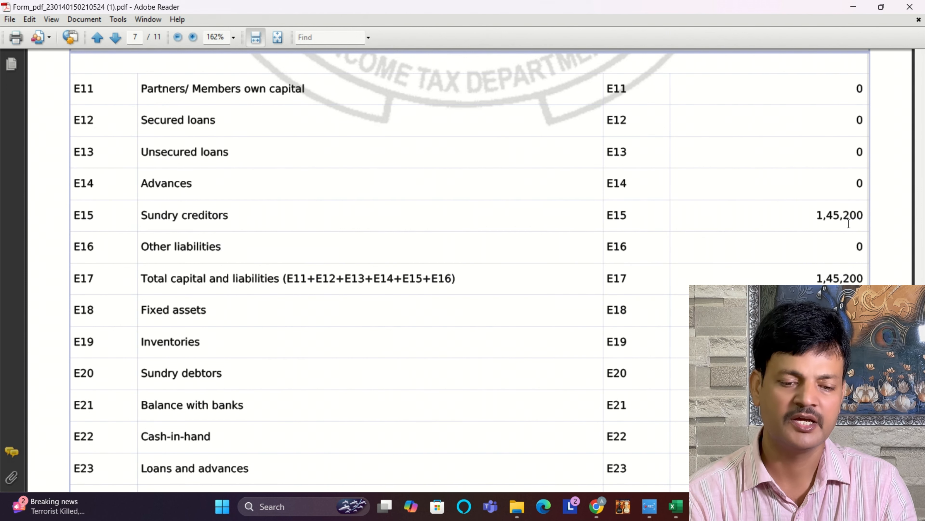
left_click(673, 508)
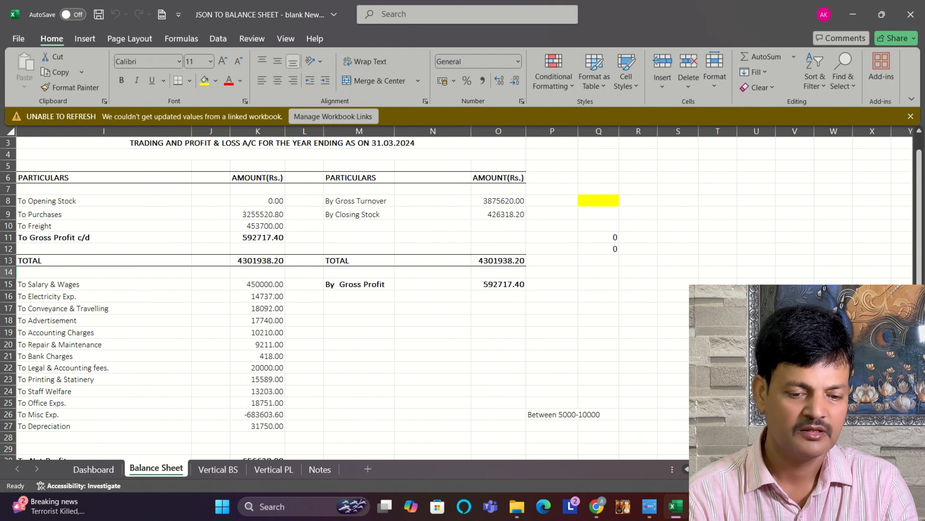
scroll(588, 387, "left", 8)
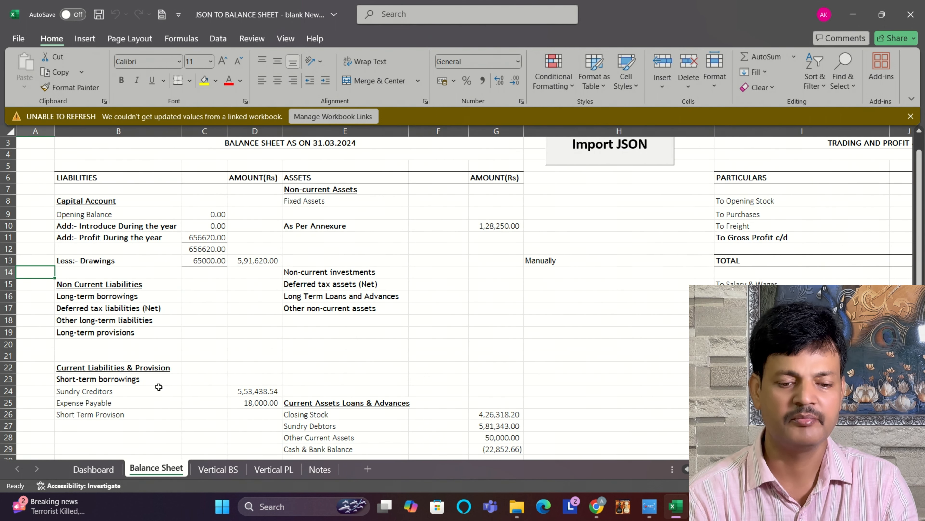
left_click(246, 391)
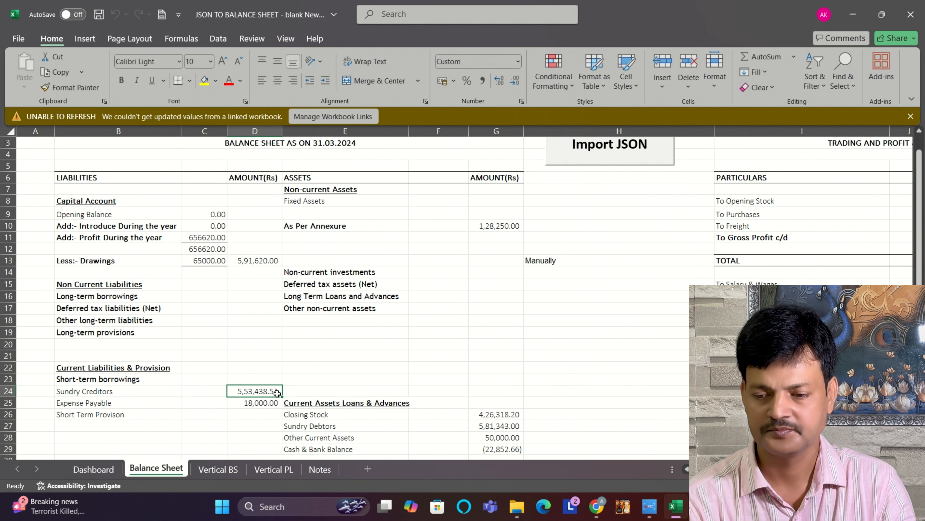
mouse_move(703, 506)
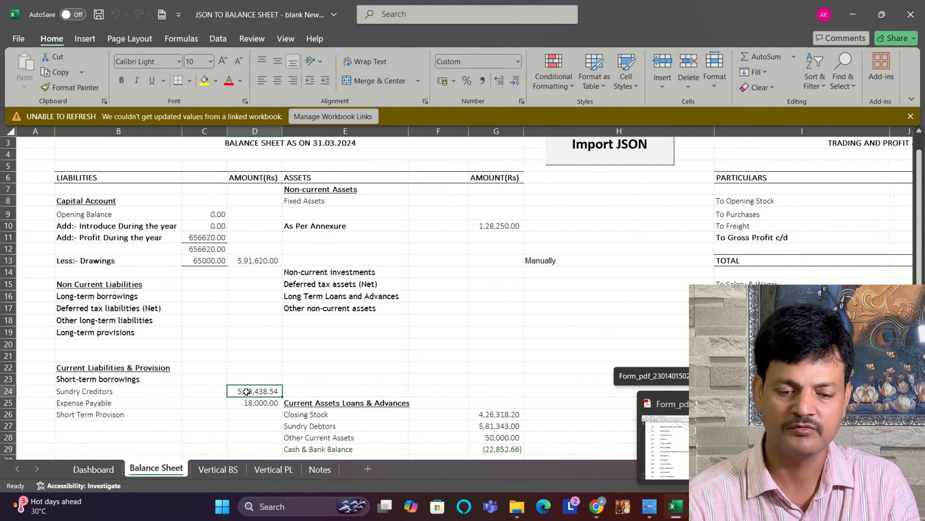
type("1455")
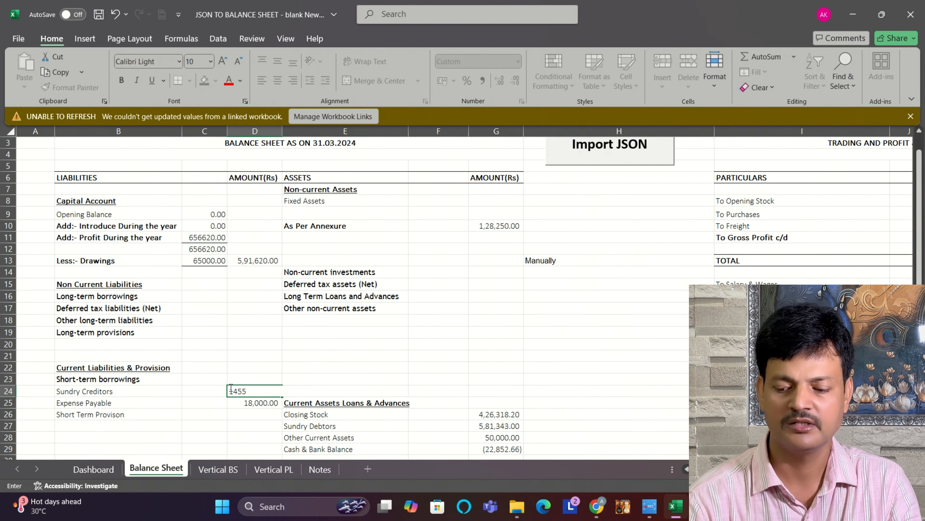
key("BackSpace")
type("200")
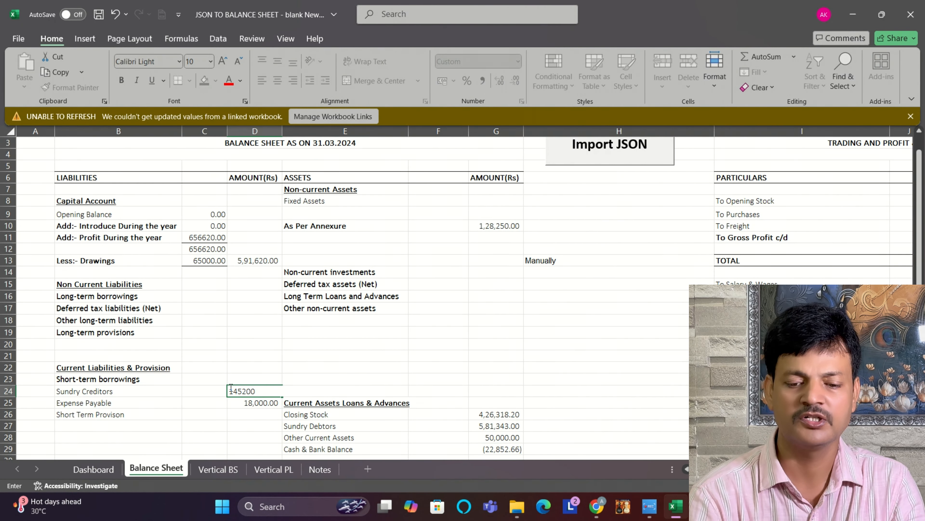
key("Return")
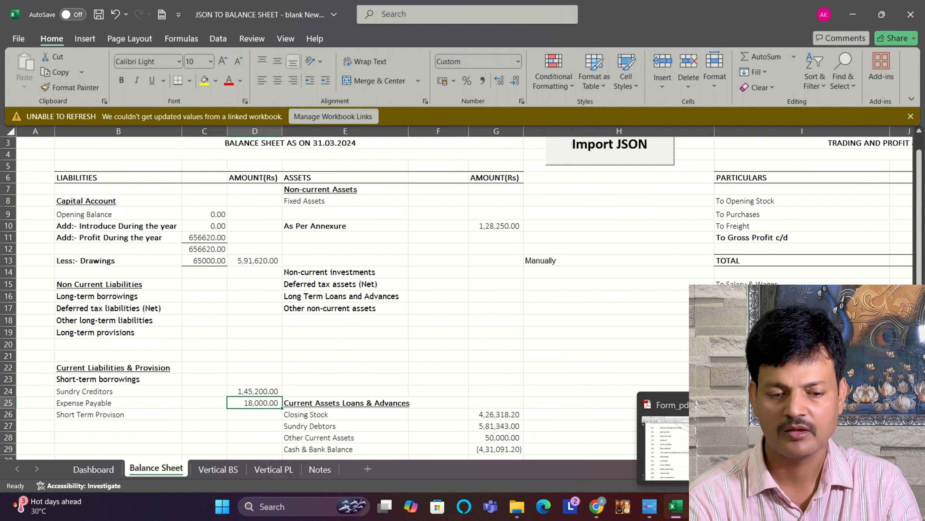
Step: Look up item E20 Sundry debtors in the ITR form PDF and set Sundry Debtors on the Excel Balance Sheet sheet to 65200
left_click(703, 506)
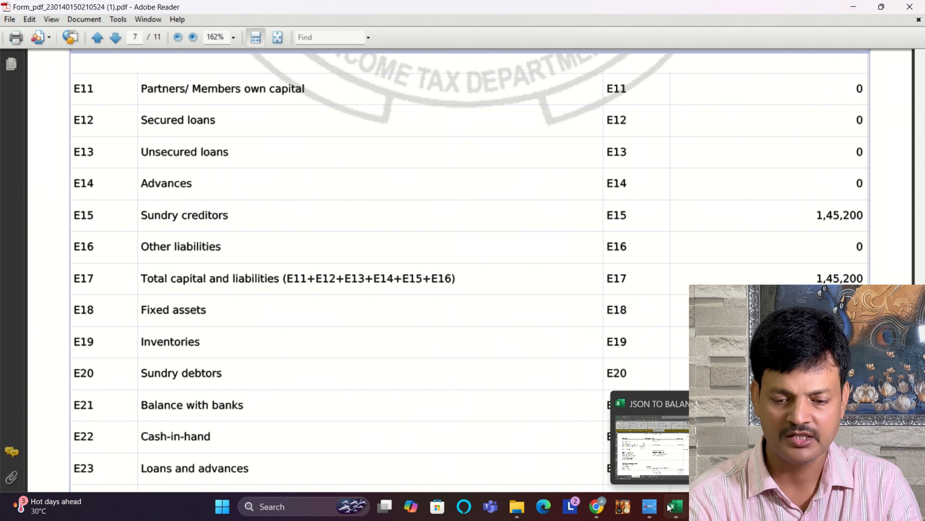
left_click(675, 506)
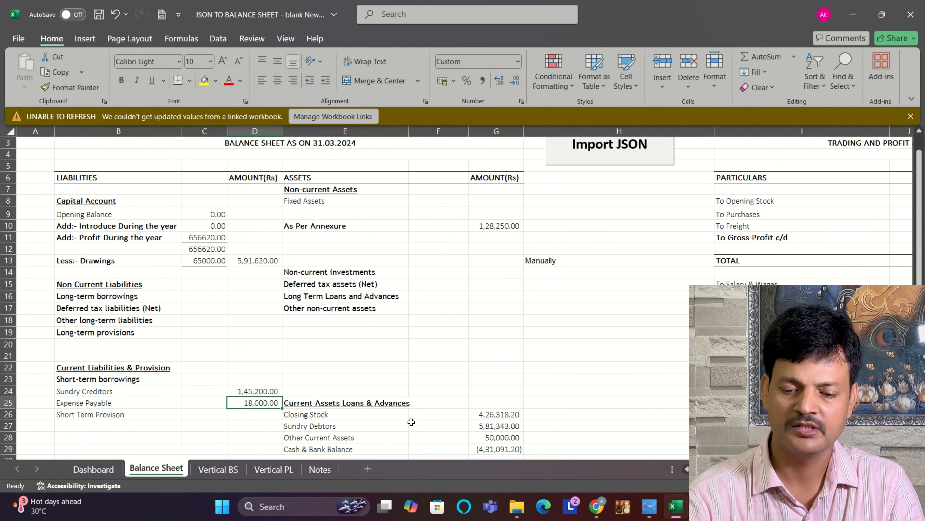
left_click(491, 428)
type("65200")
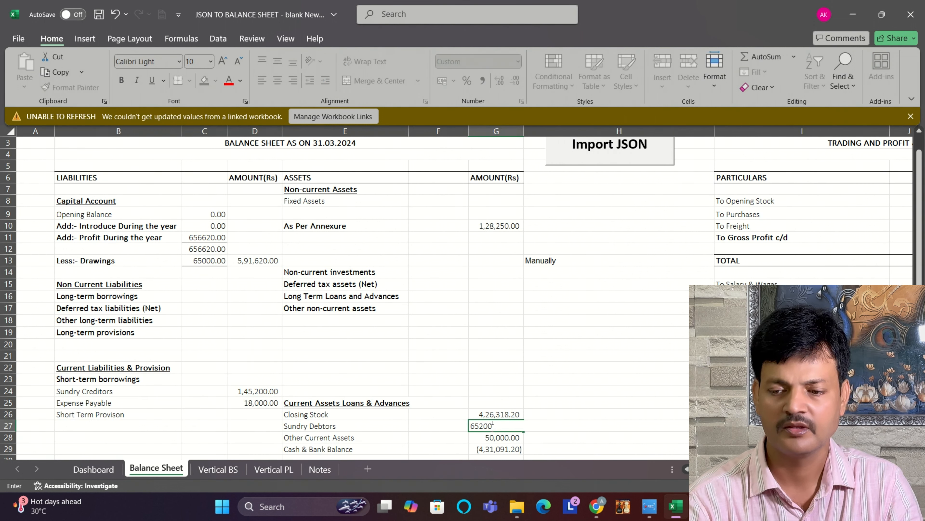
key("Return")
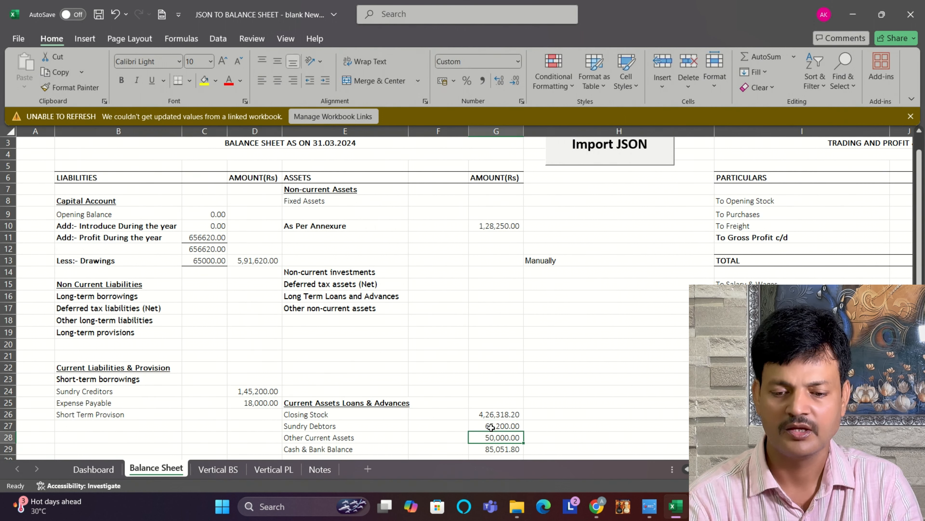
Step: Compare the balance sheet's totals, current assets and liabilities with the financial particulars E11 to E25 in the ITR form PDF
left_click_drag(919, 223, 919, 230)
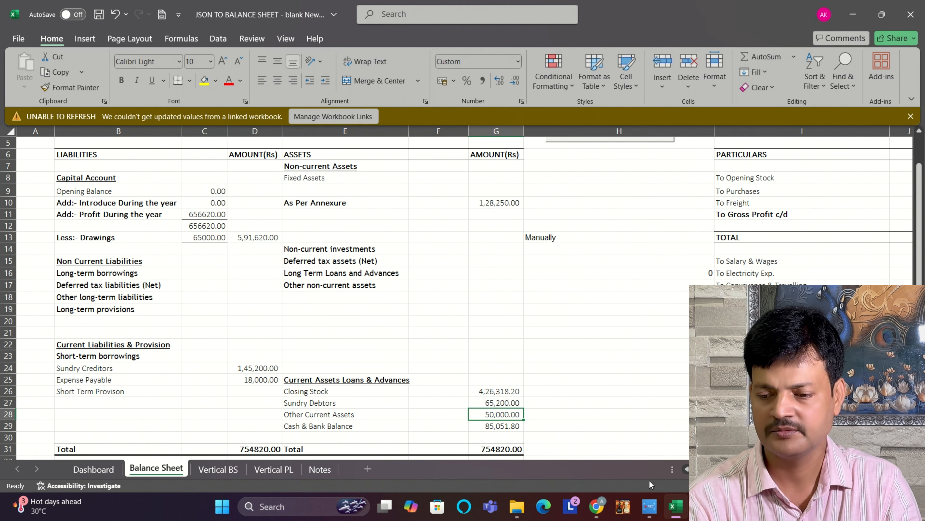
left_click(649, 506)
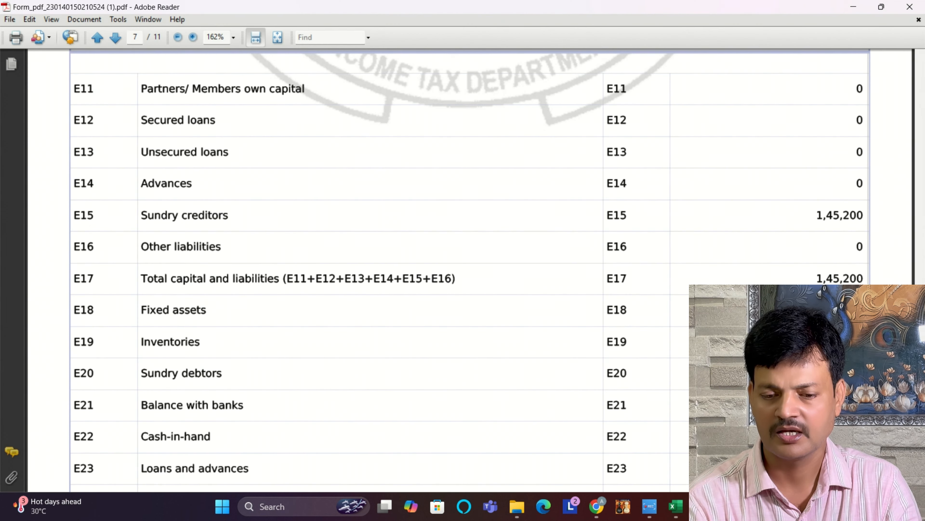
scroll(470, 266, "up", 10)
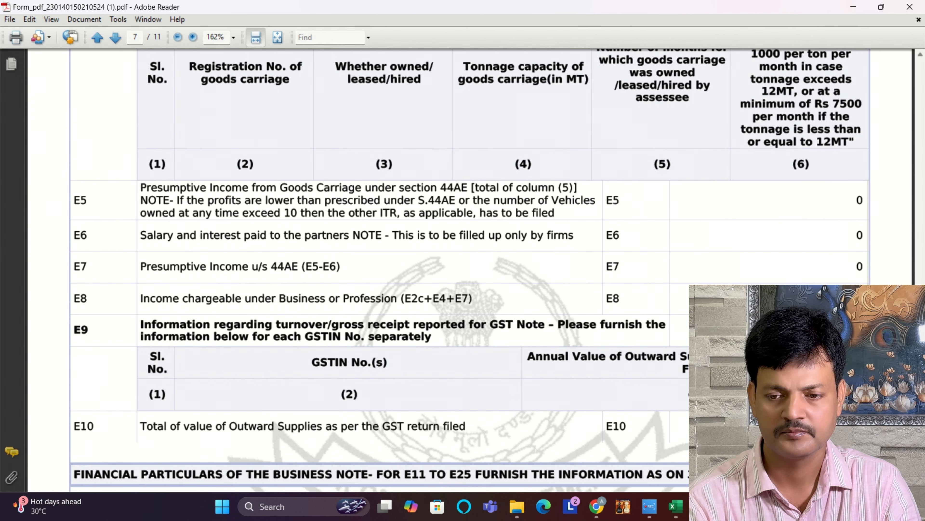
scroll(920, 281, "up", 15)
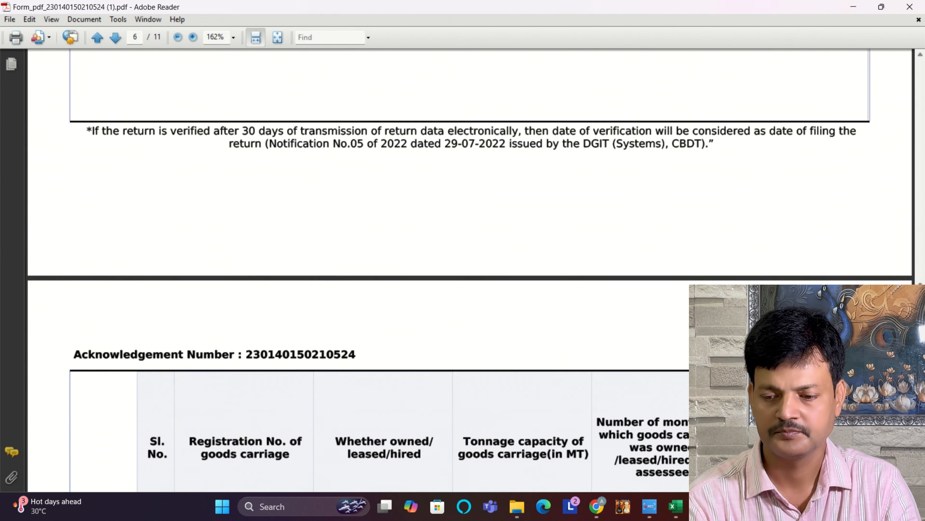
scroll(921, 282, "up", 2)
scroll(920, 281, "down", 15)
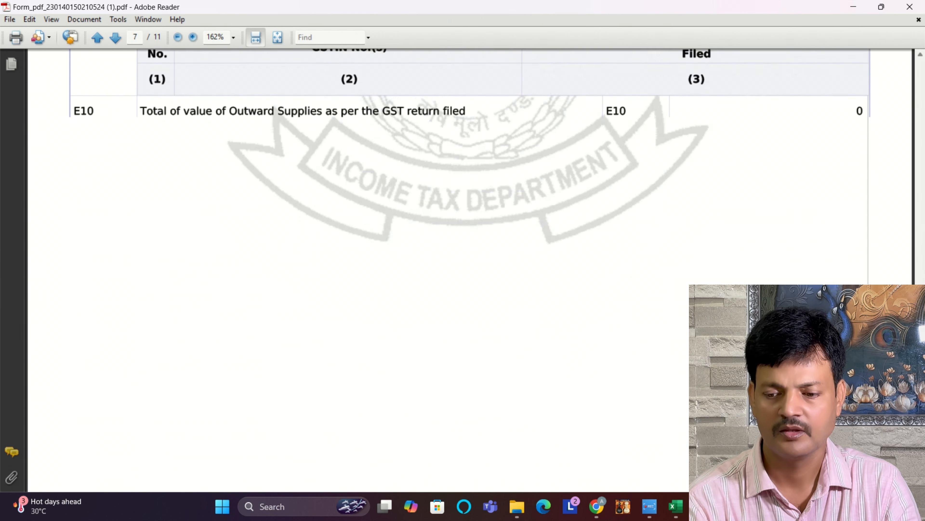
scroll(470, 270, "down", 3)
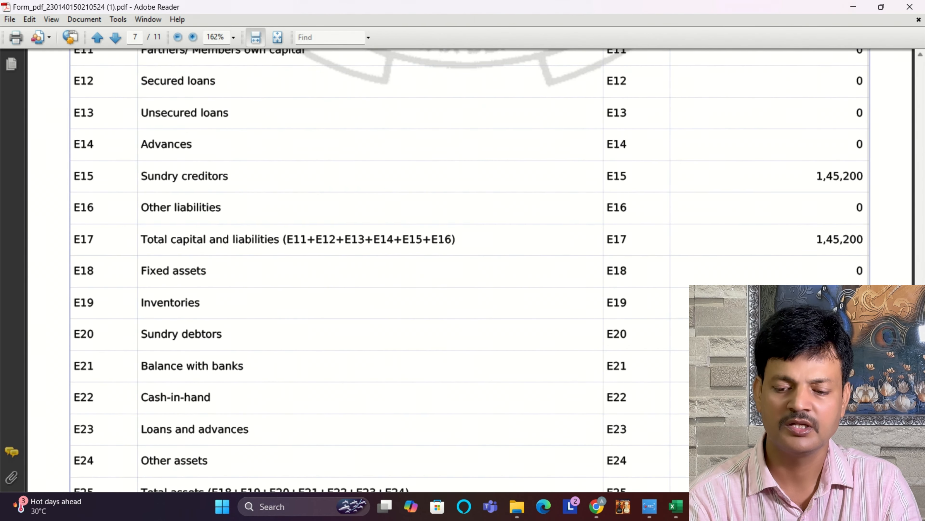
left_click(681, 511)
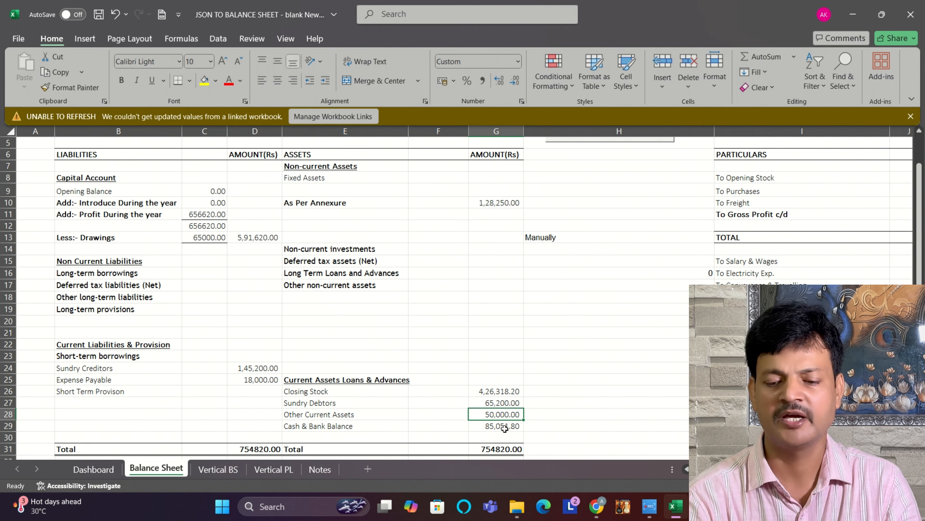
left_click(497, 427)
left_click(345, 437)
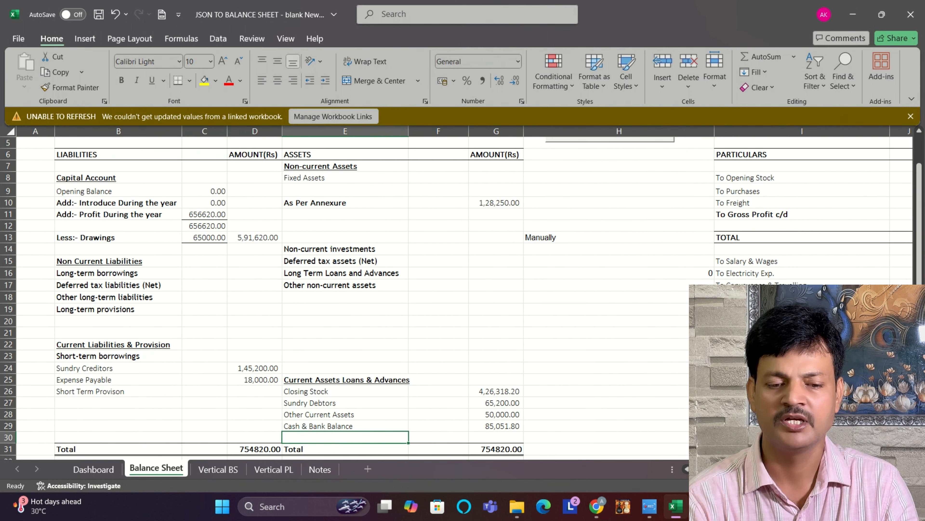
Step: Set Closing Stock in the trading account to 775124 and check the Misc Exp. figure
scroll(465, 291, "right", 5)
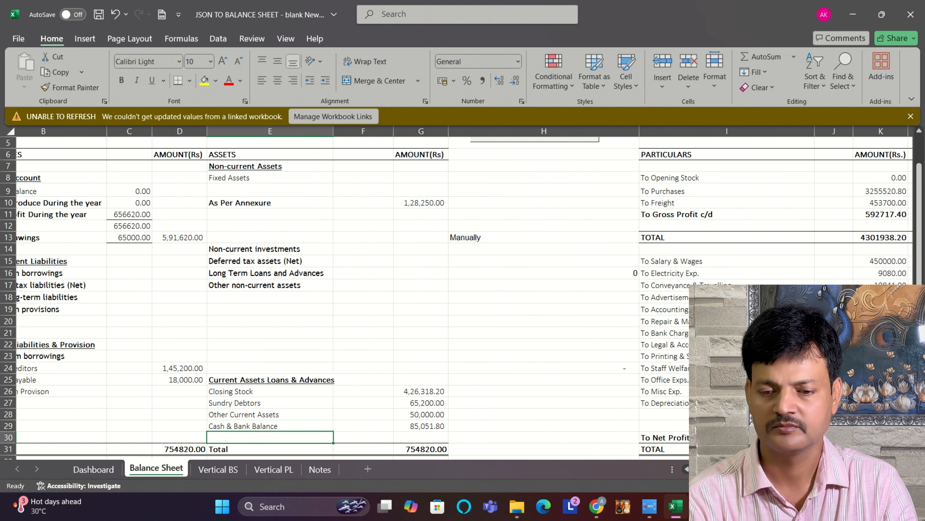
scroll(465, 291, "right", 3)
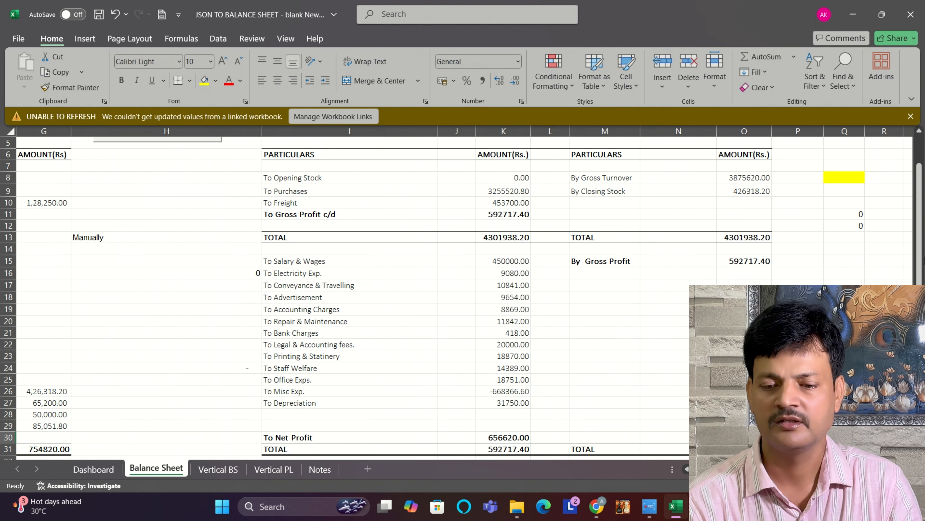
left_click_drag(922, 259, 923, 252)
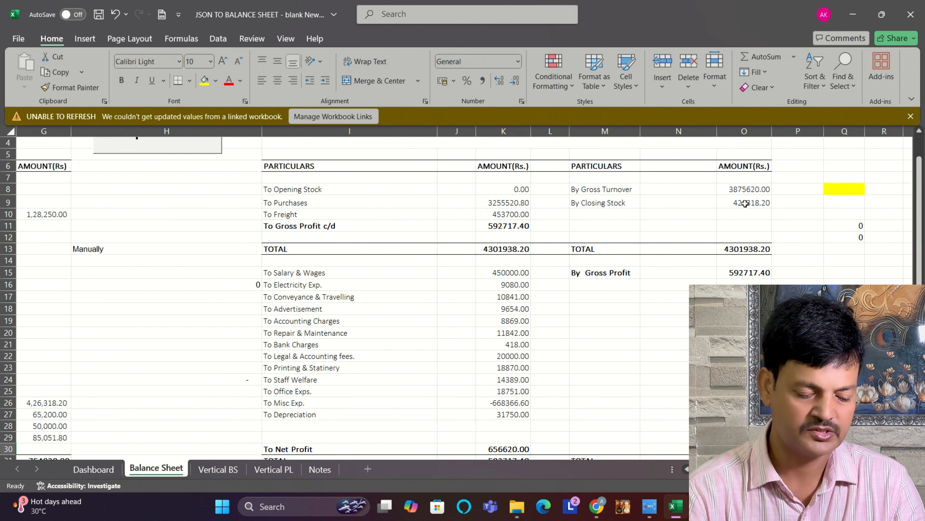
left_click(745, 203)
type("77")
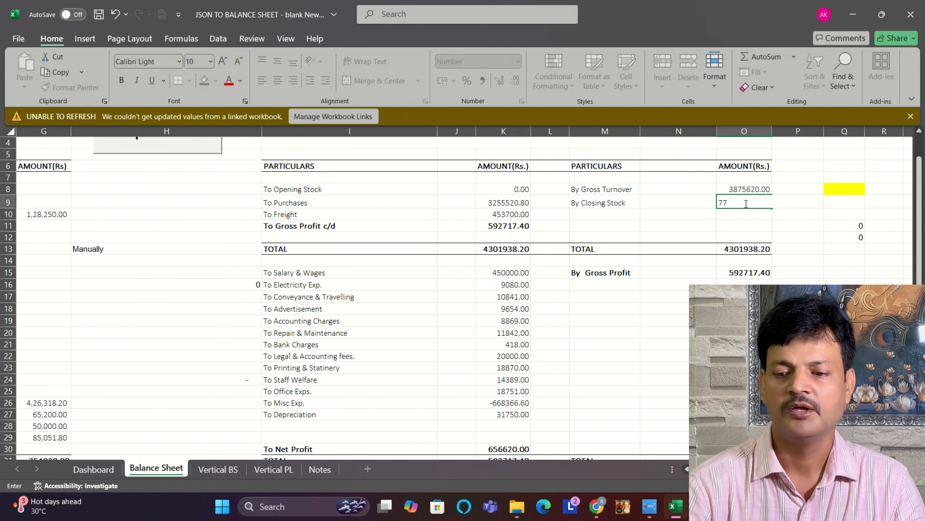
type("5124")
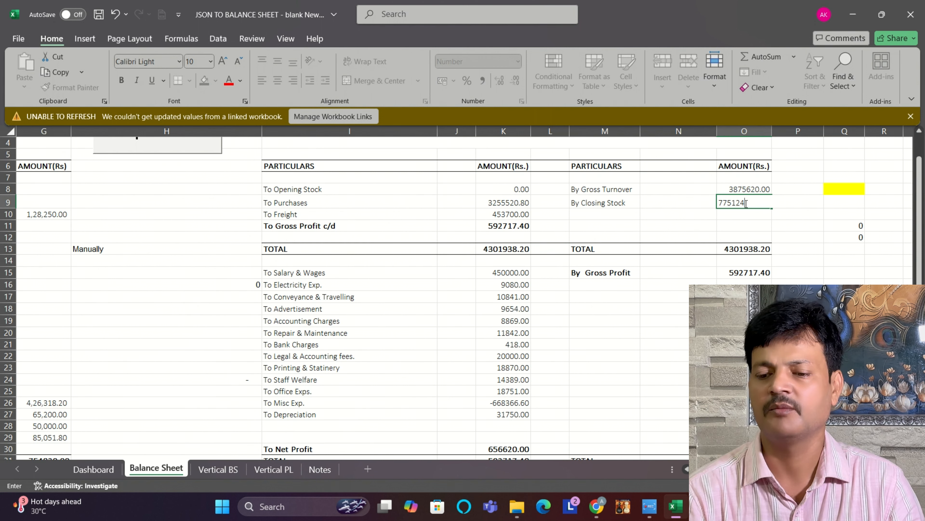
key("Return")
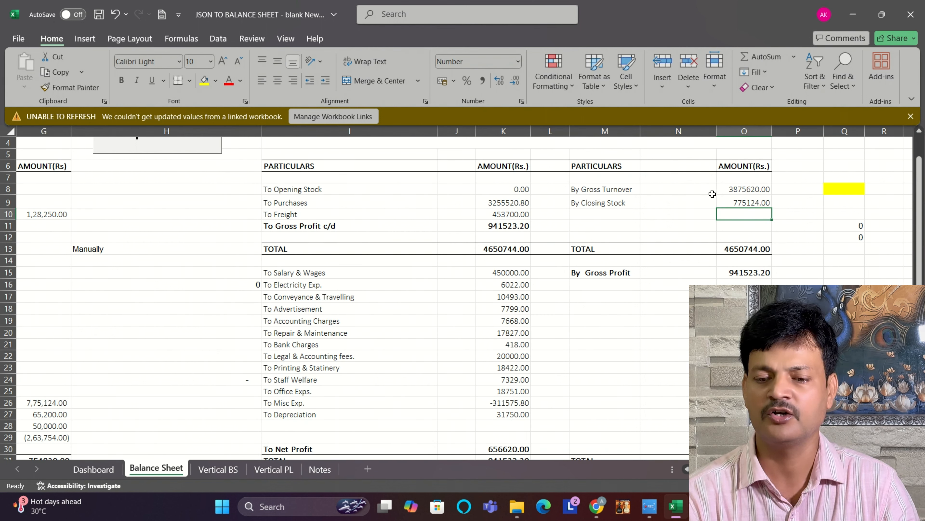
left_click(749, 203)
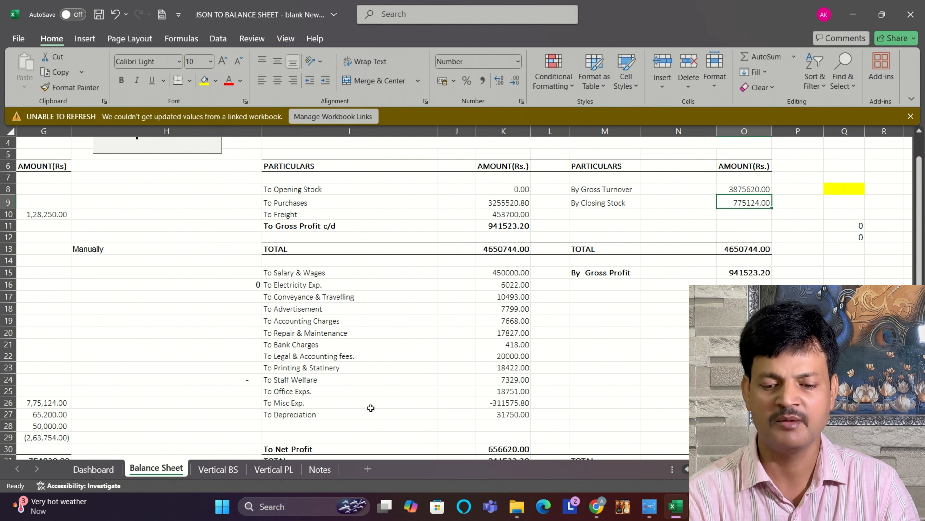
left_click(517, 406)
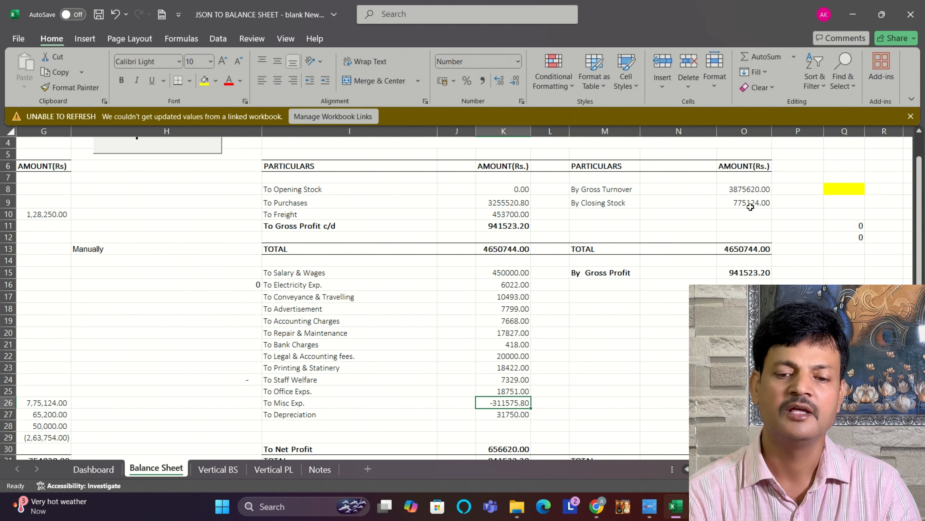
Step: Try a Purchases amount of 3155520 in the trading account
left_click(499, 203)
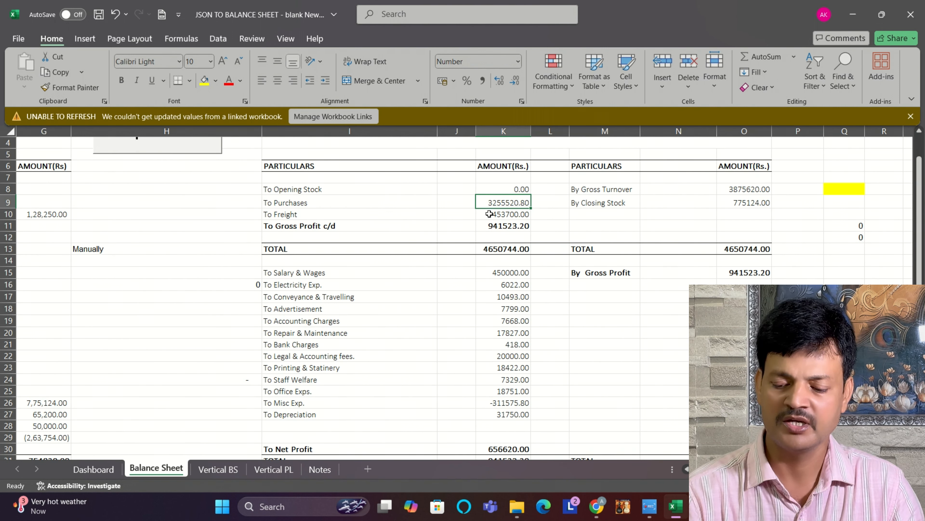
type("3")
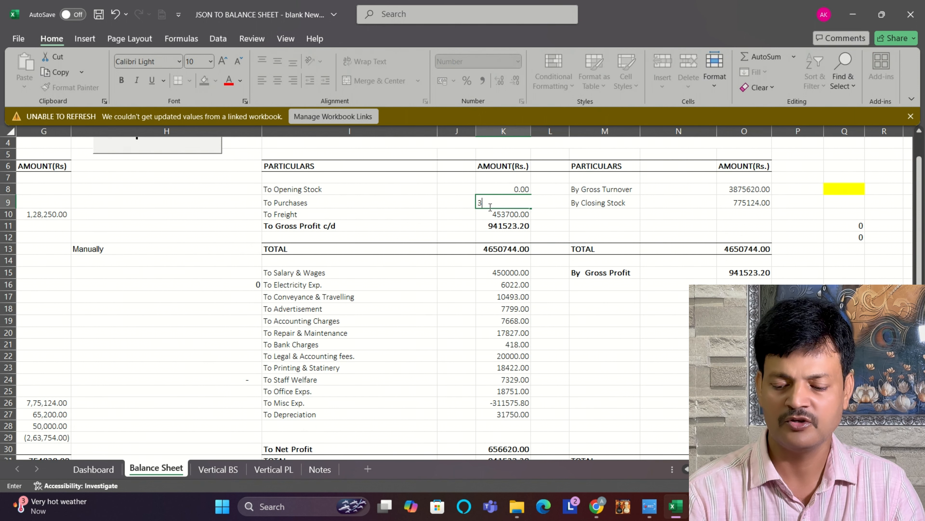
type("155520")
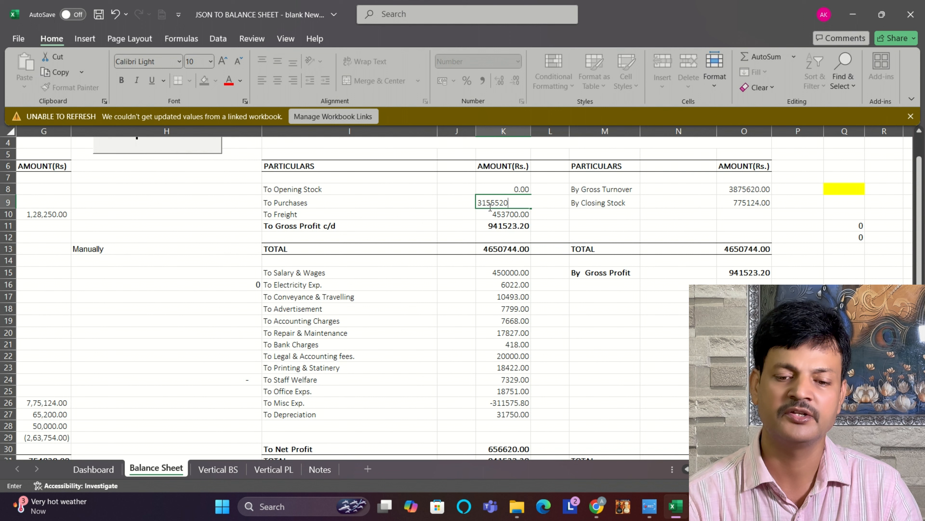
key("Return")
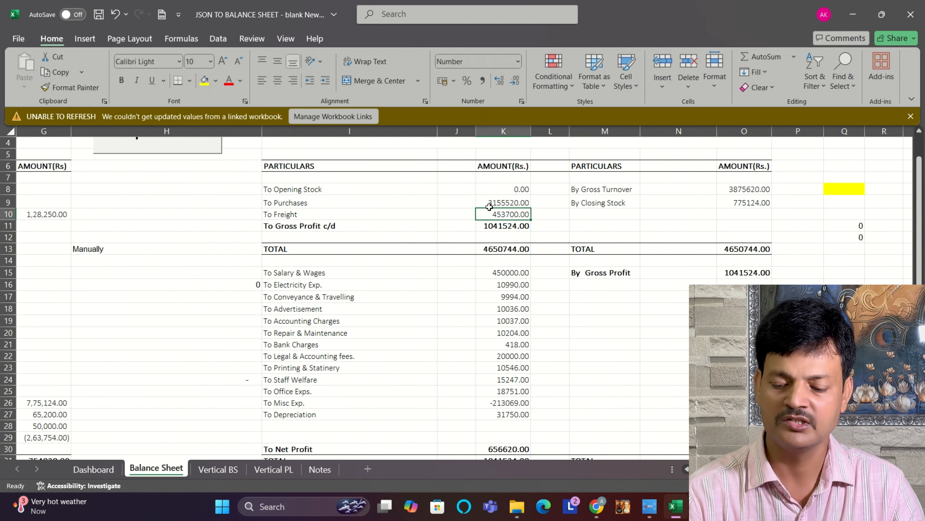
Step: Set Purchases in the trading account to 2925600
left_click(489, 206)
type("2925600")
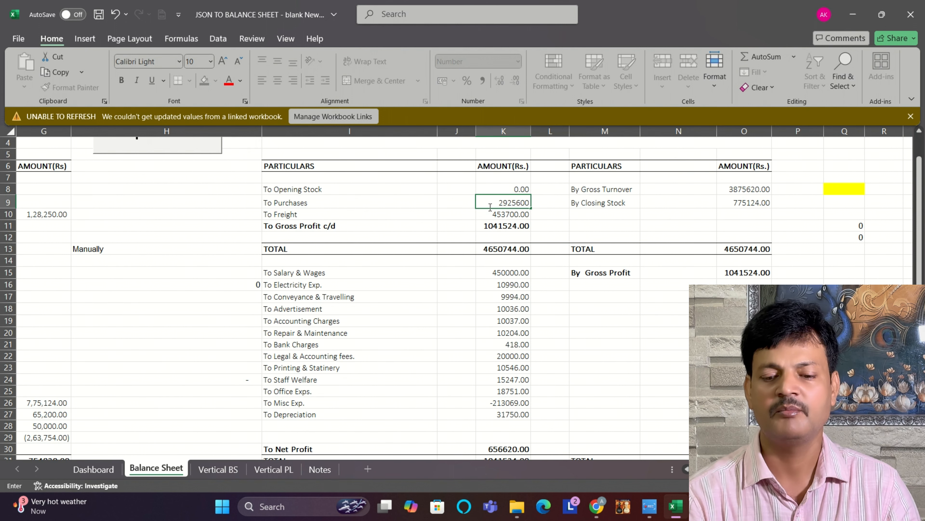
key("Return")
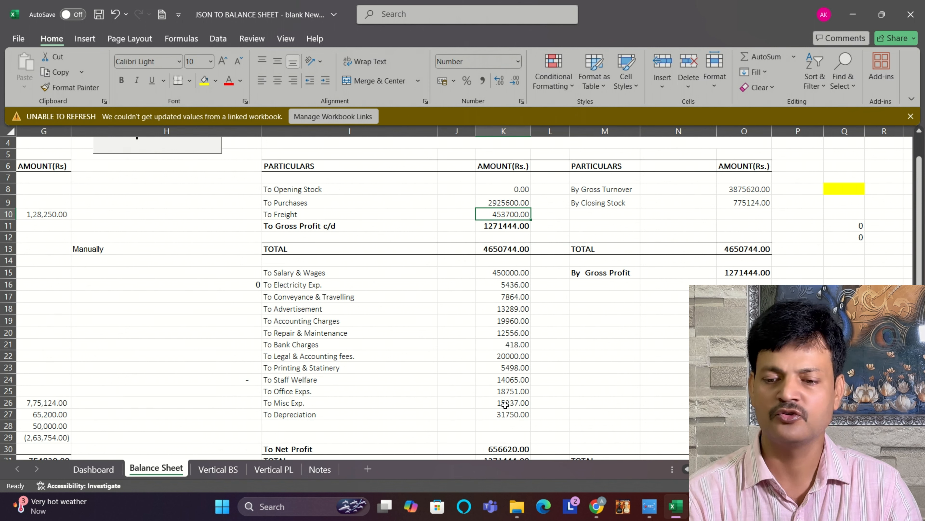
left_click(516, 203)
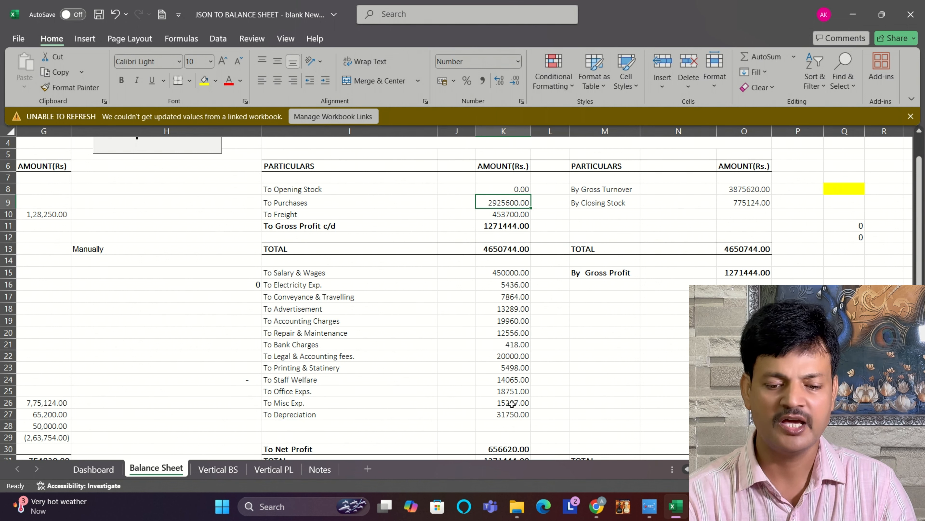
Step: Examine the profit and loss totals, the current assets and the Cash & Bank Balance on the balance sheet
left_click_drag(922, 272, 922, 288)
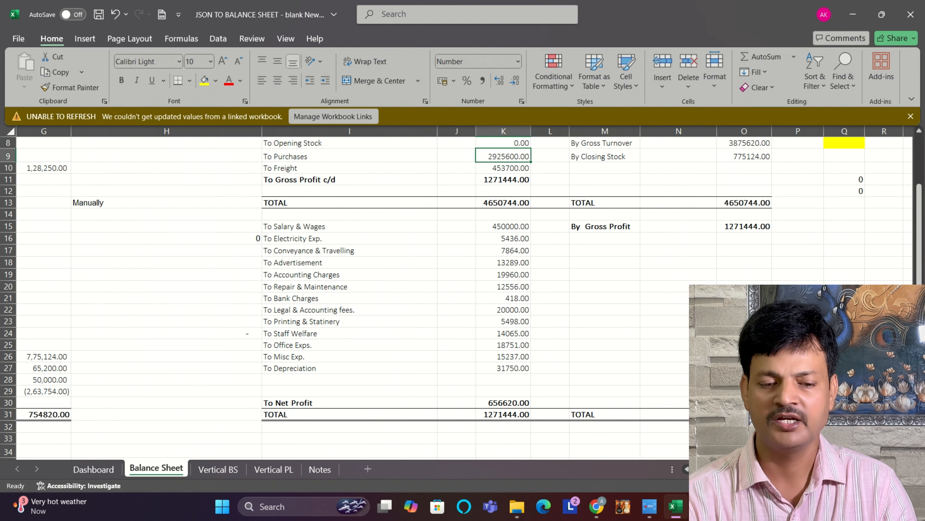
scroll(561, 412, "left", 3)
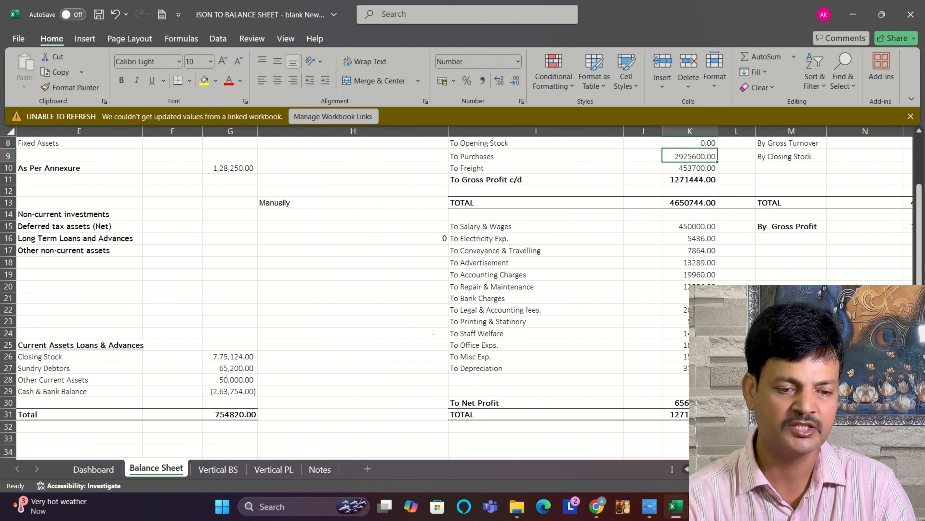
scroll(646, 422, "left", 2)
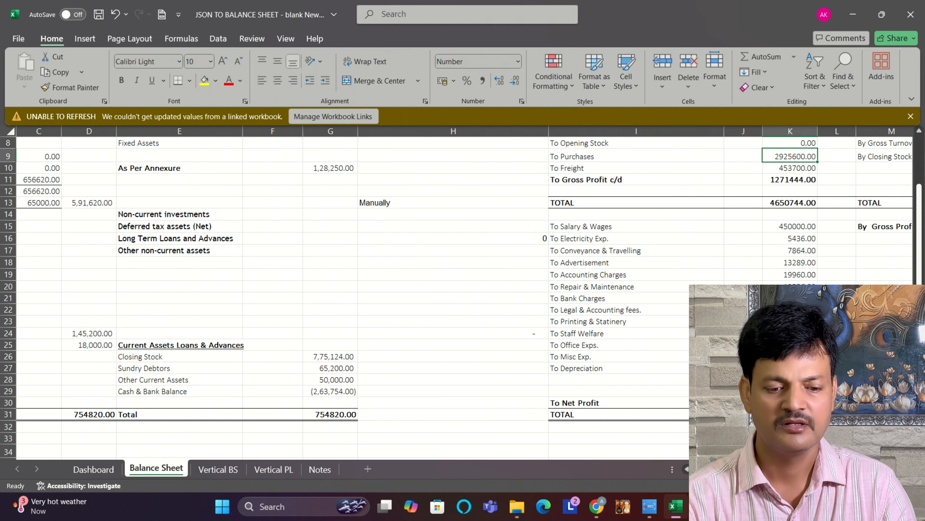
scroll(461, 298, "down", 2)
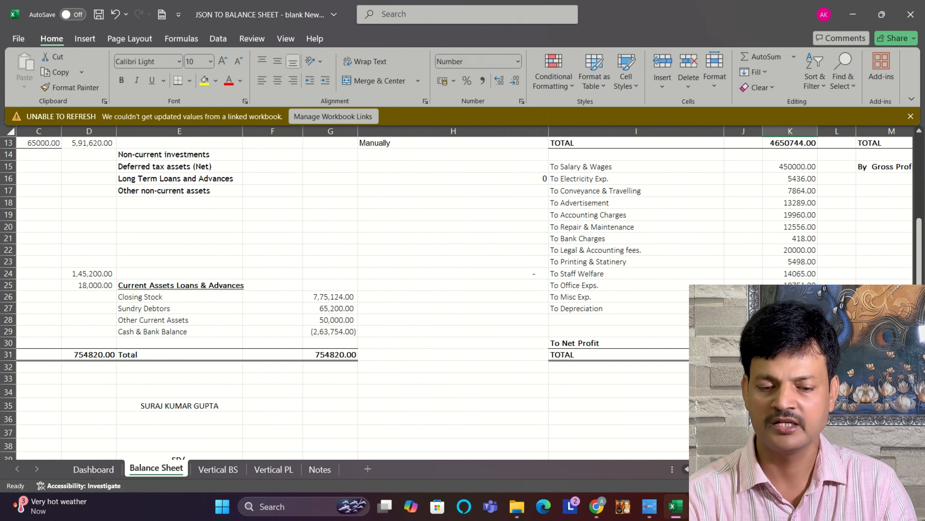
scroll(461, 298, "right", 2)
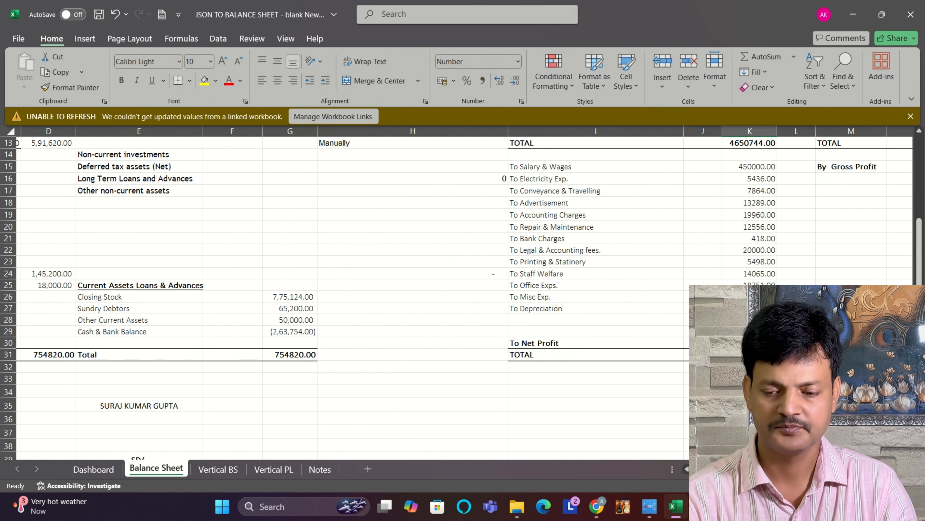
scroll(461, 297, "left", 1)
scroll(461, 297, "right", 1)
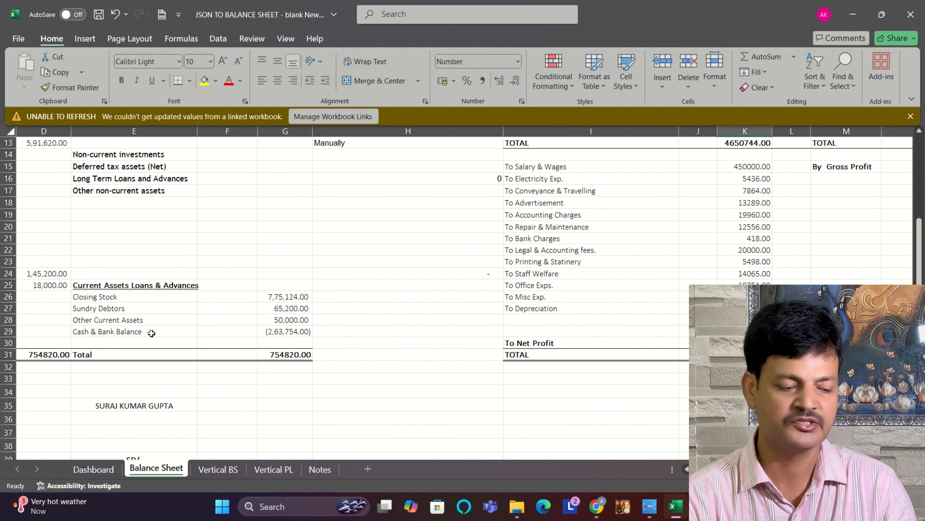
left_click(289, 331)
Step: Enter 788000 for CC FROM BANK under Non Current Liabilities and place the figure in the liabilities amount column
left_click_drag(921, 258, 921, 263)
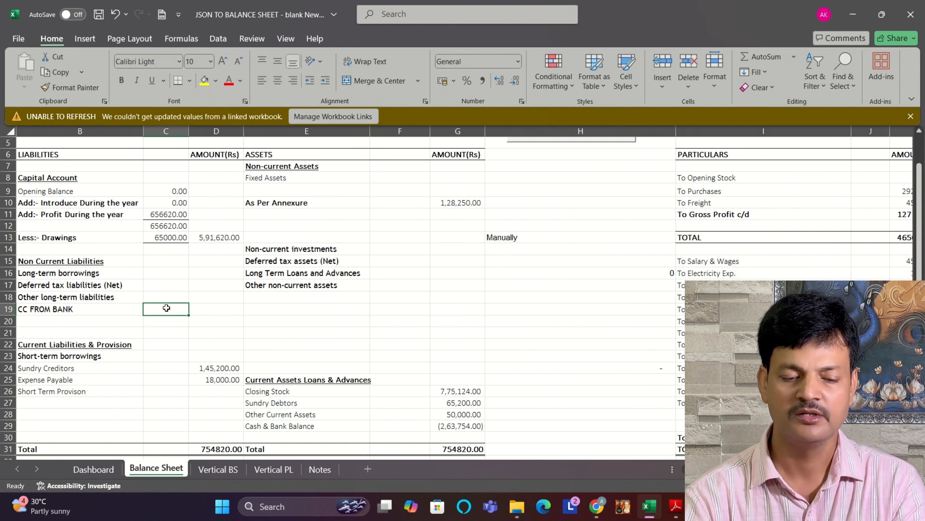
type("7")
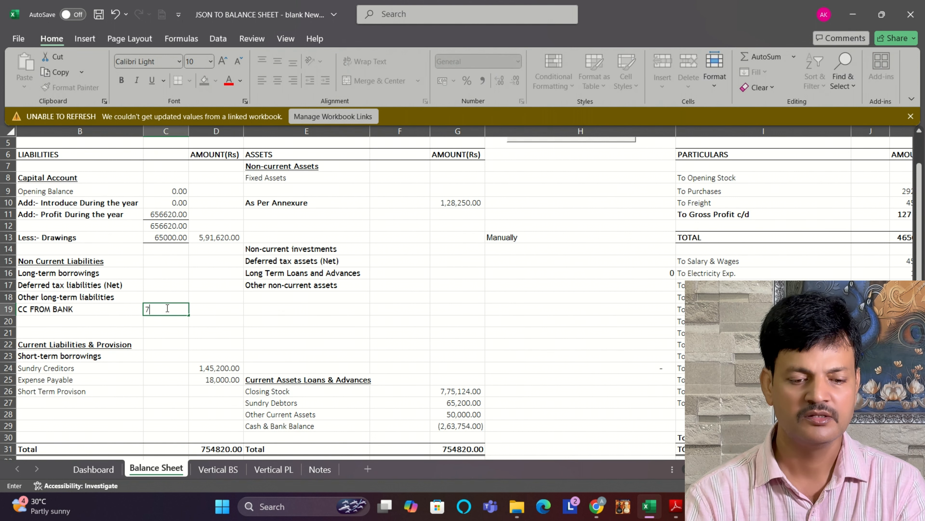
type("8800")
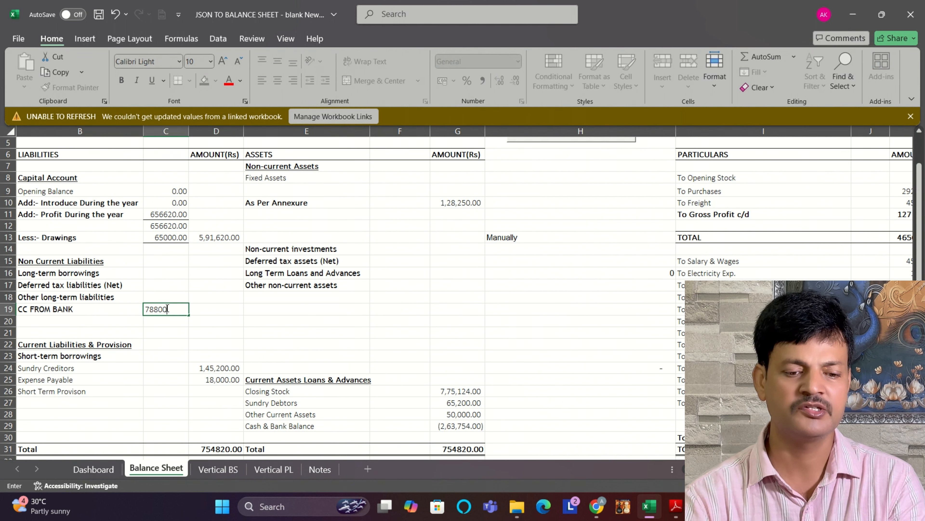
type("0")
key("Return")
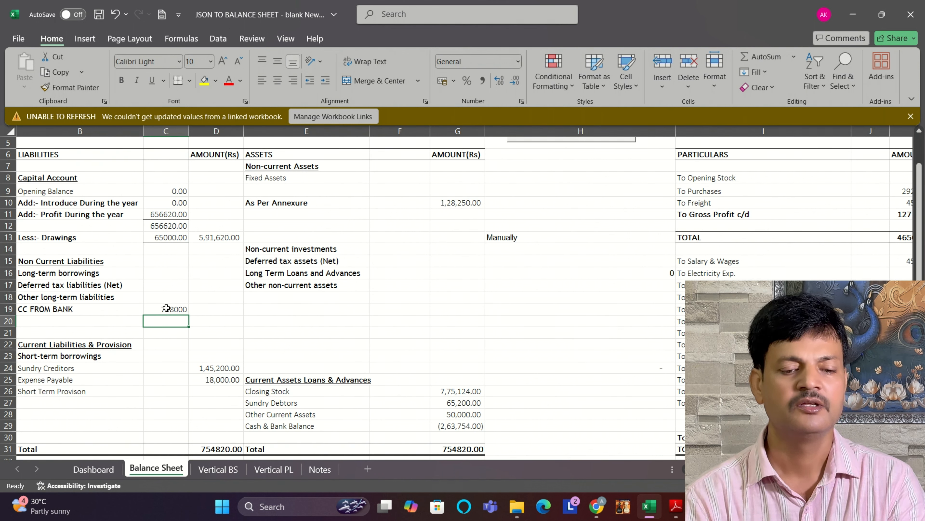
left_click(175, 310)
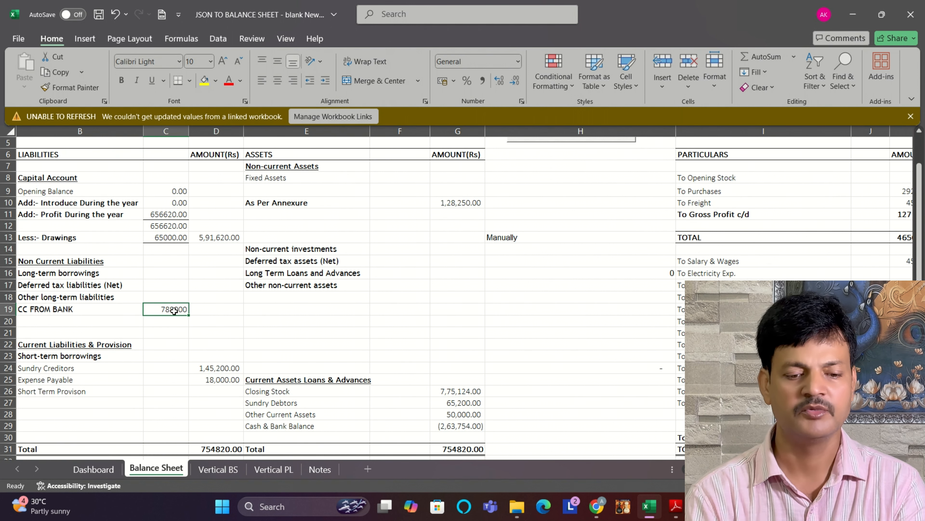
left_click_drag(175, 310, 218, 310)
left_click(218, 369)
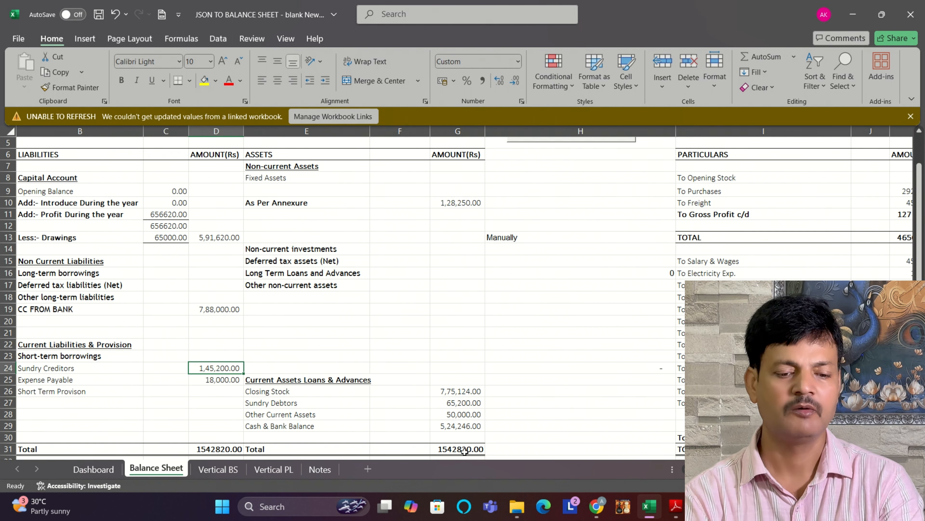
Step: Check Sundry Creditors in the return form PDF in Adobe Reader, then return to Excel and check the Cash & Bank Balance
mouse_move(675, 512)
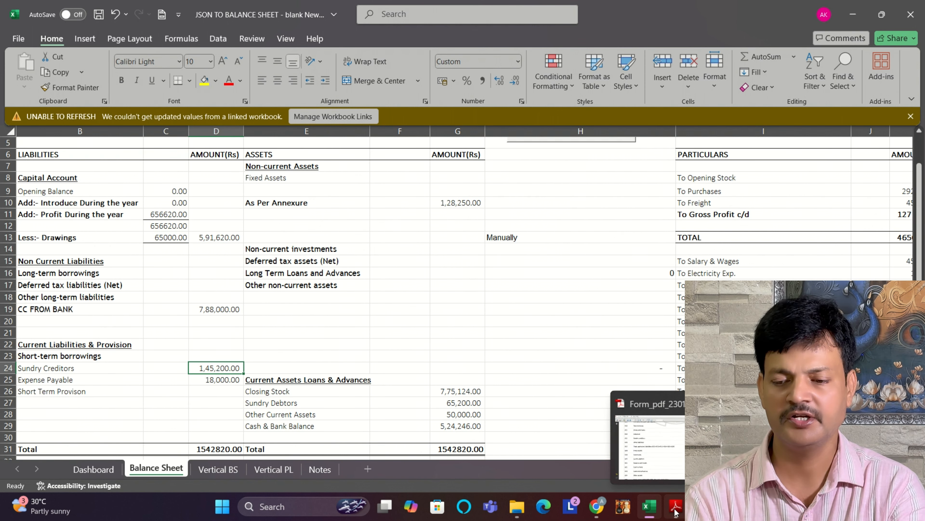
left_click(675, 512)
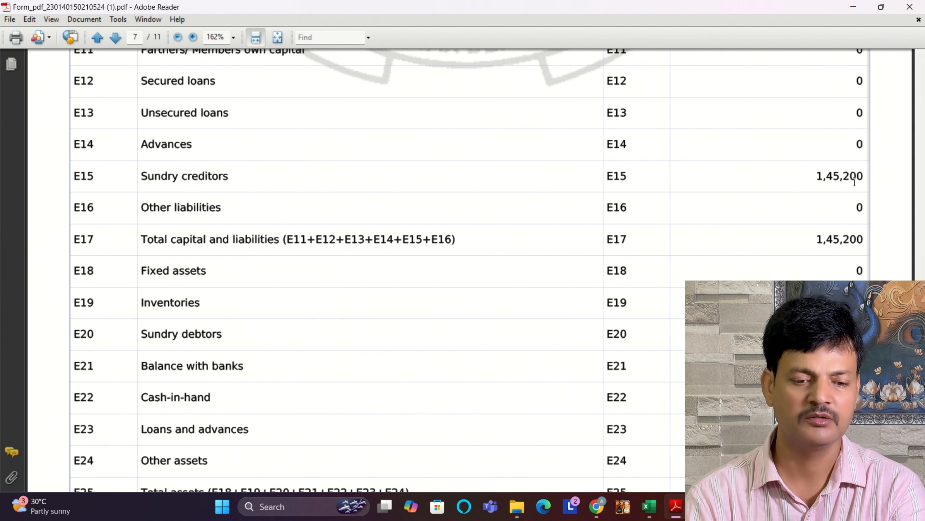
left_click(649, 511)
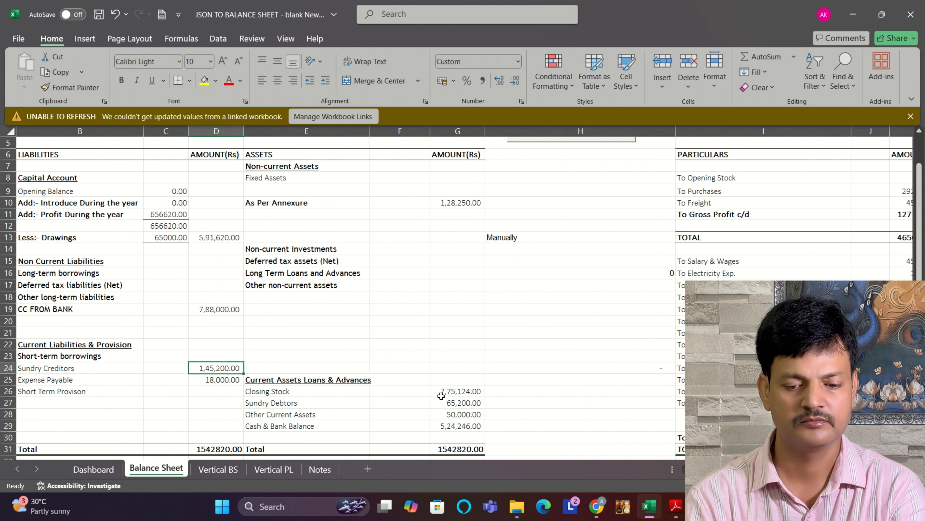
left_click(466, 428)
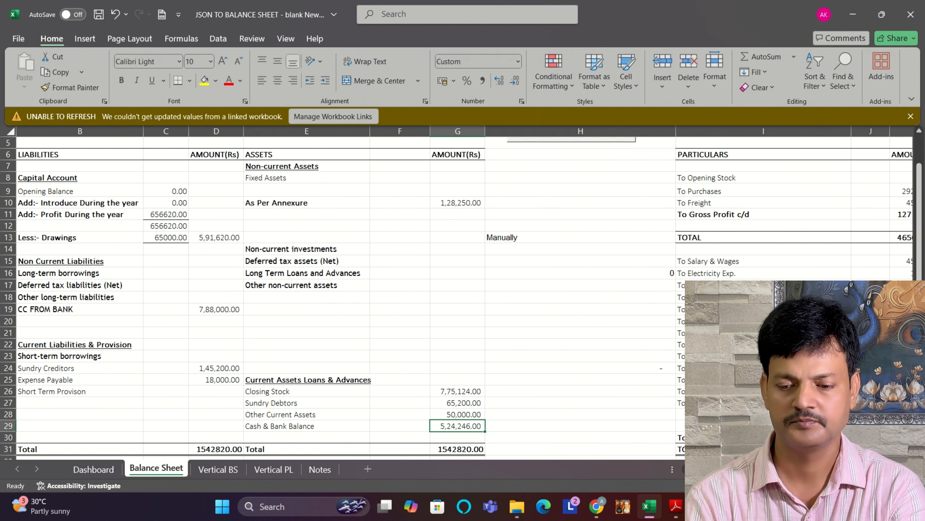
Step: Try a Purchases amount of 2935600 in the trading account
scroll(462, 292, "right", 3)
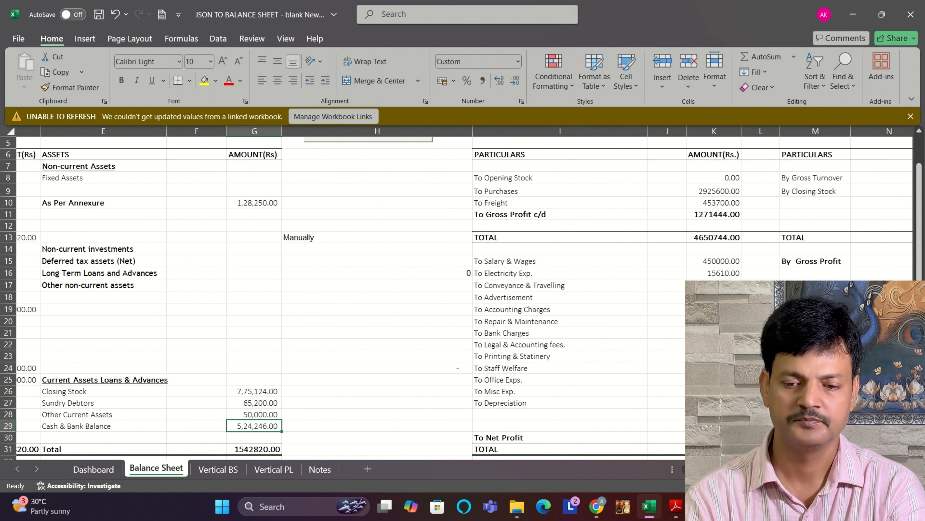
scroll(463, 292, "right", 4)
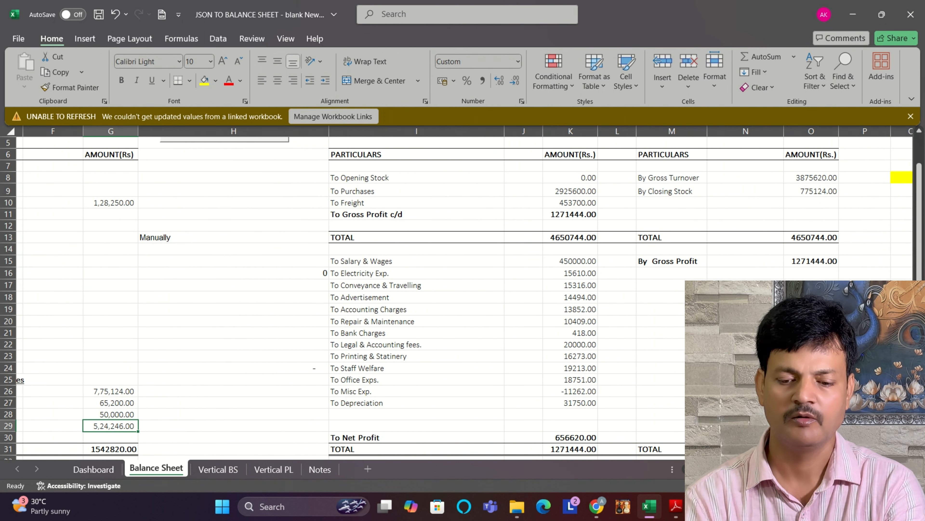
scroll(463, 292, "left", 1)
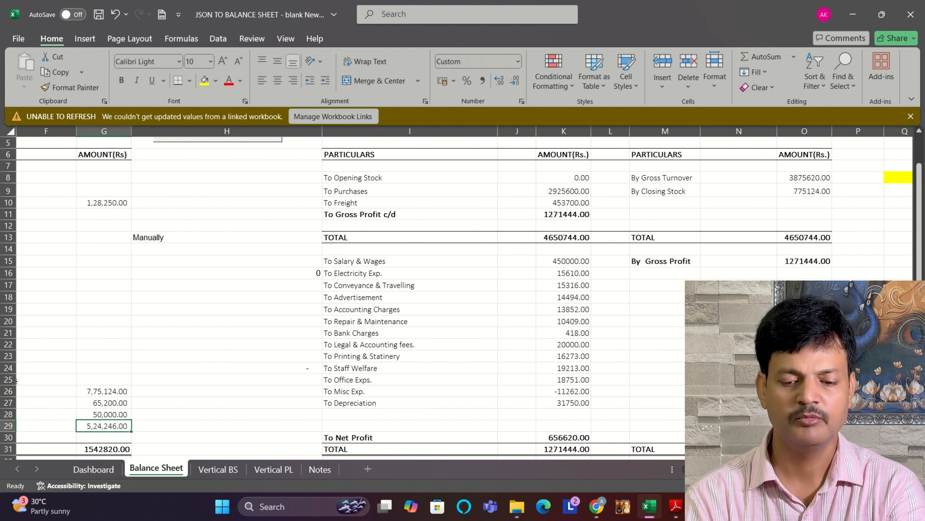
scroll(463, 292, "right", 2)
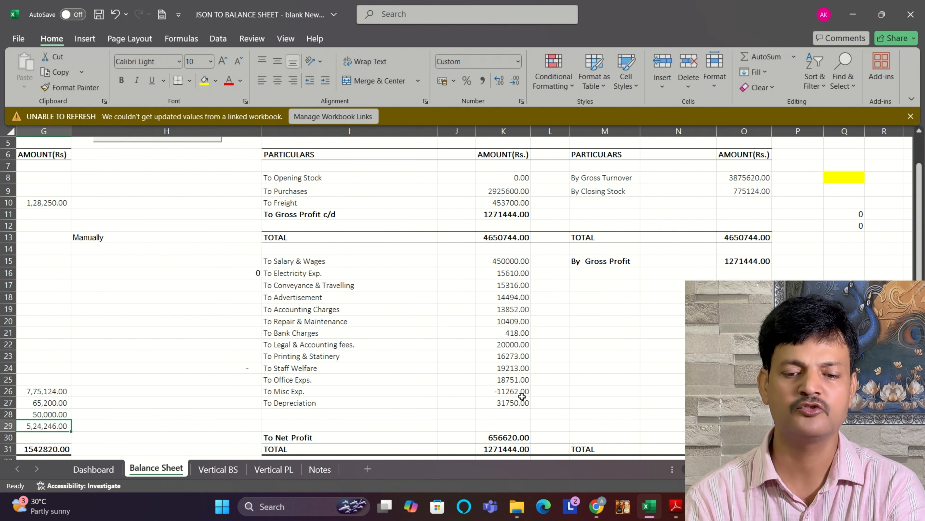
left_click(501, 192)
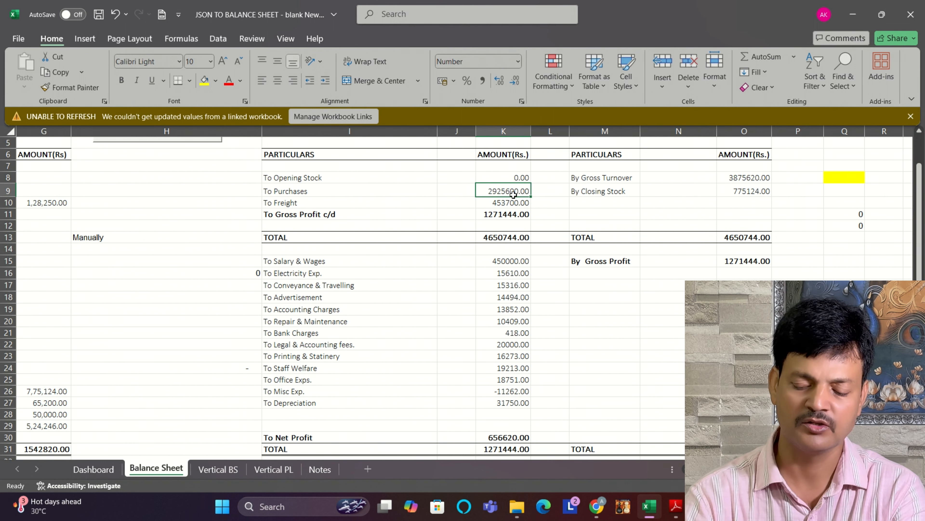
type("29")
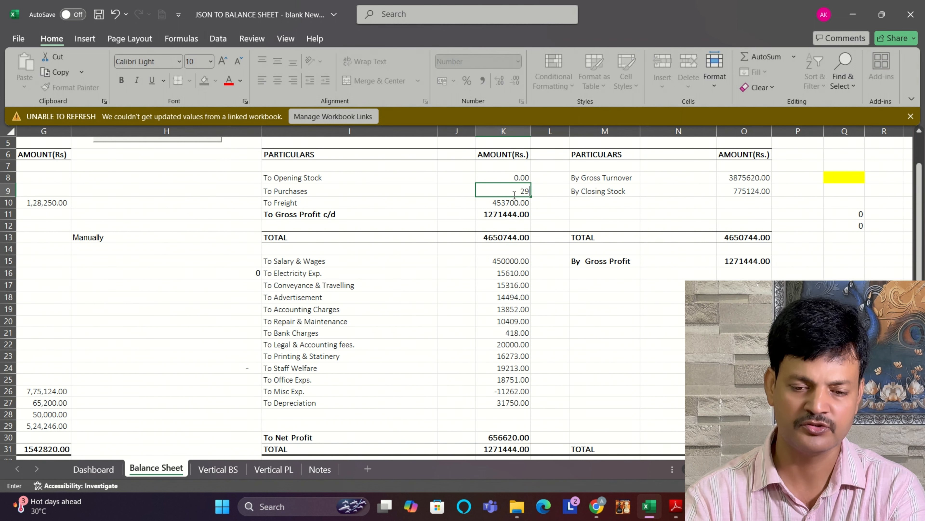
type("35600")
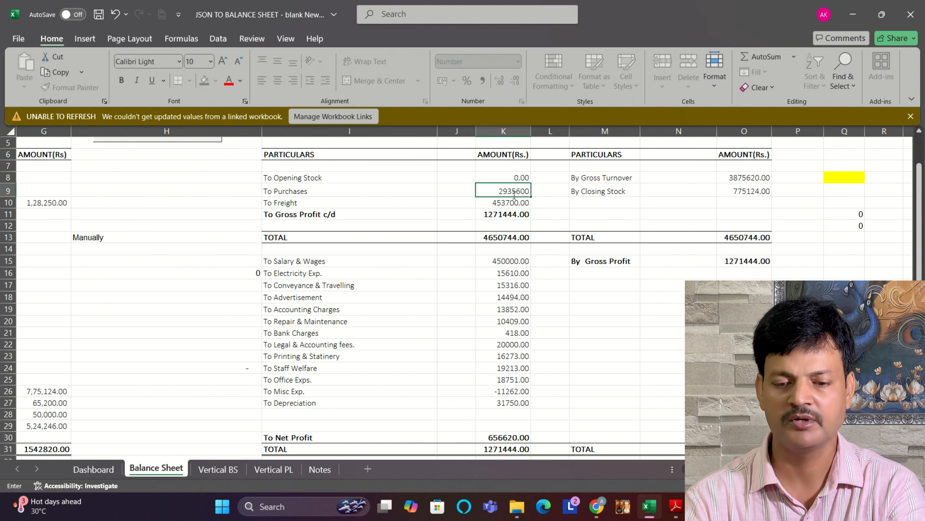
key("Return")
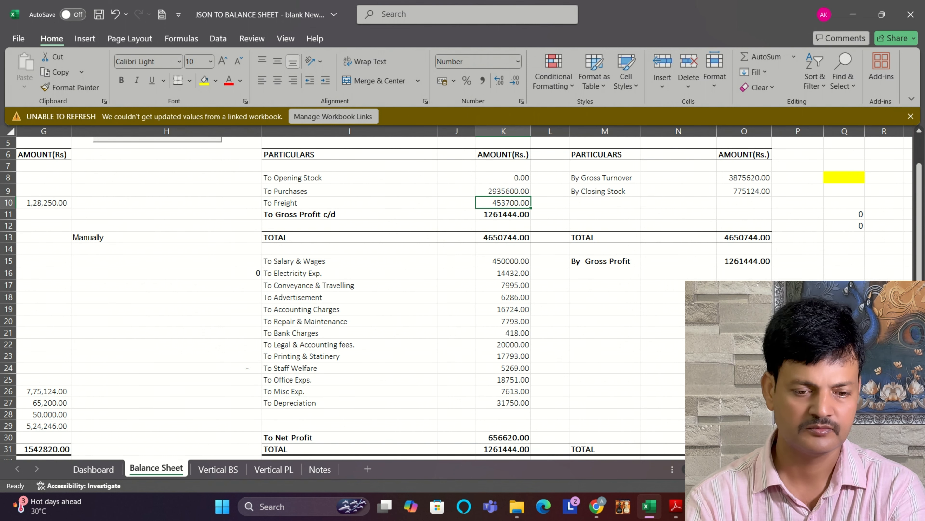
Step: Consult the return form PDF in Adobe Reader, then set Cash & Bank Balance in the Excel balance sheet to 46200
scroll(461, 291, "left", 6)
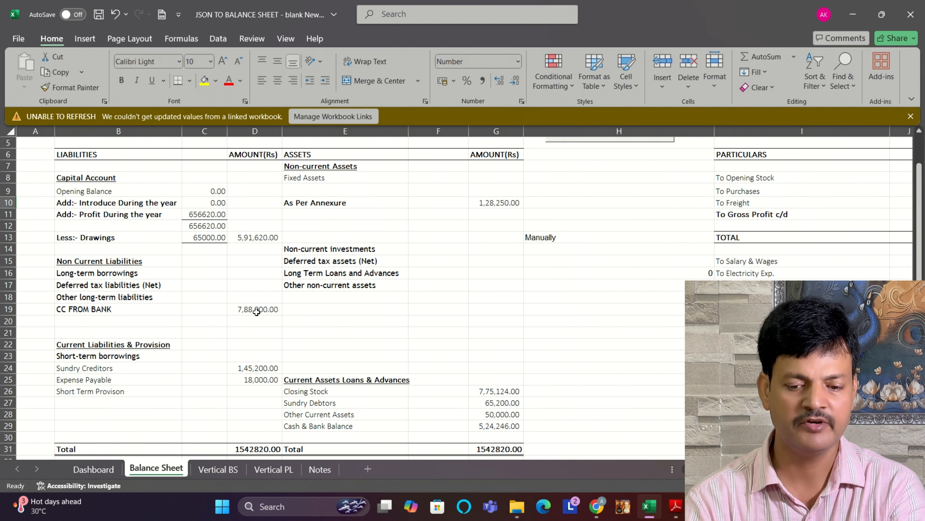
left_click(495, 428)
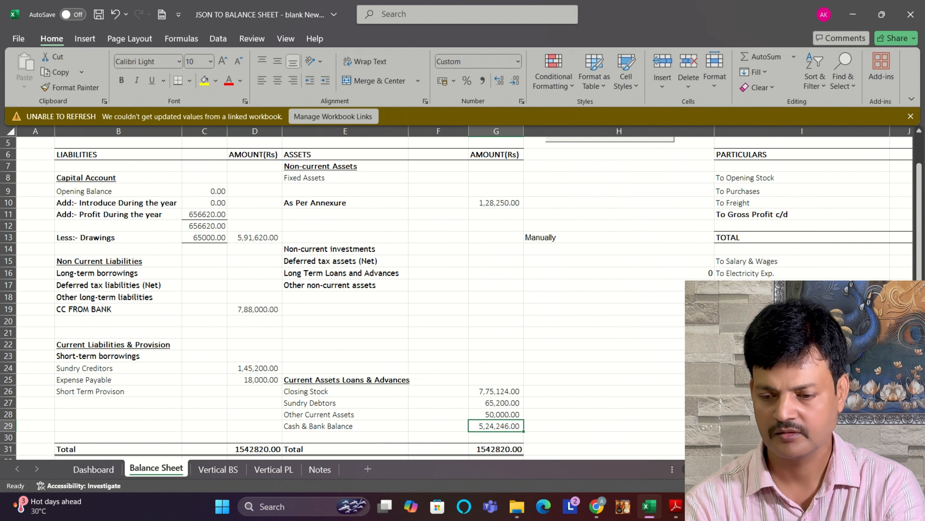
left_click(675, 507)
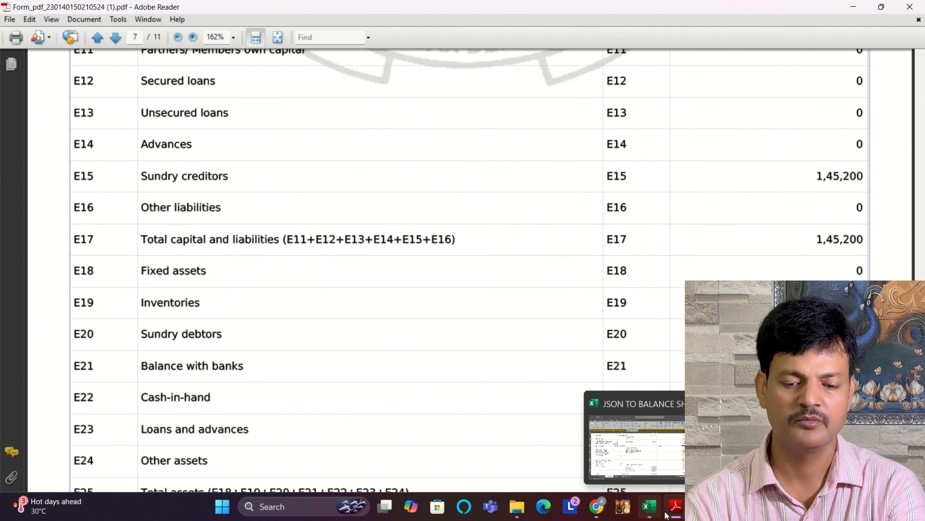
left_click(648, 510)
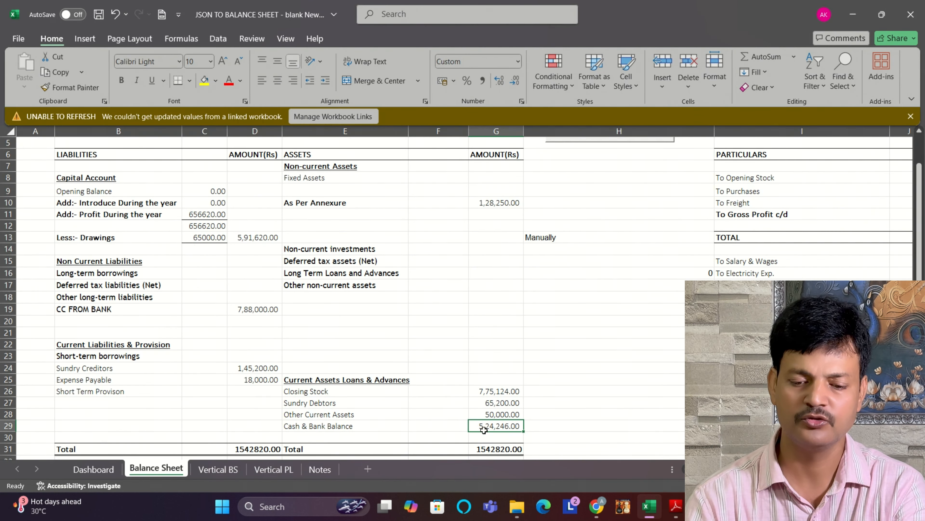
type("46200")
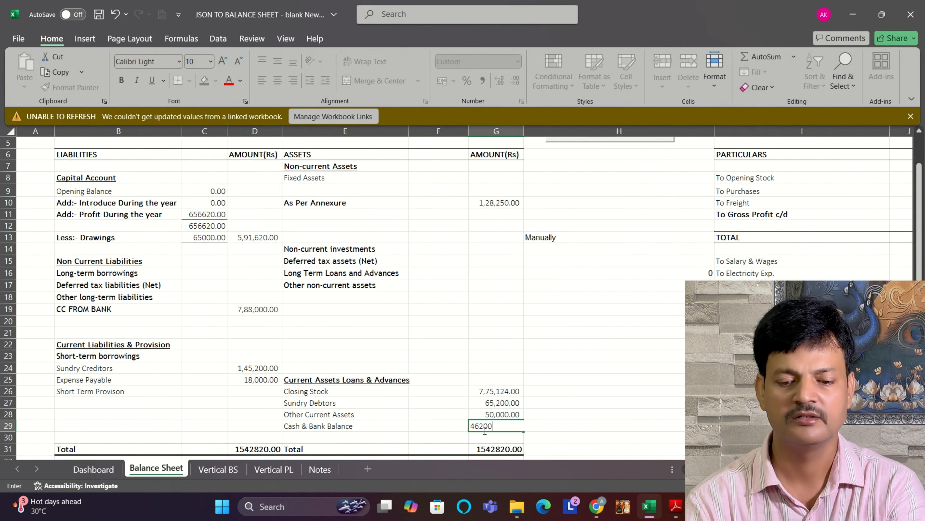
key("Return")
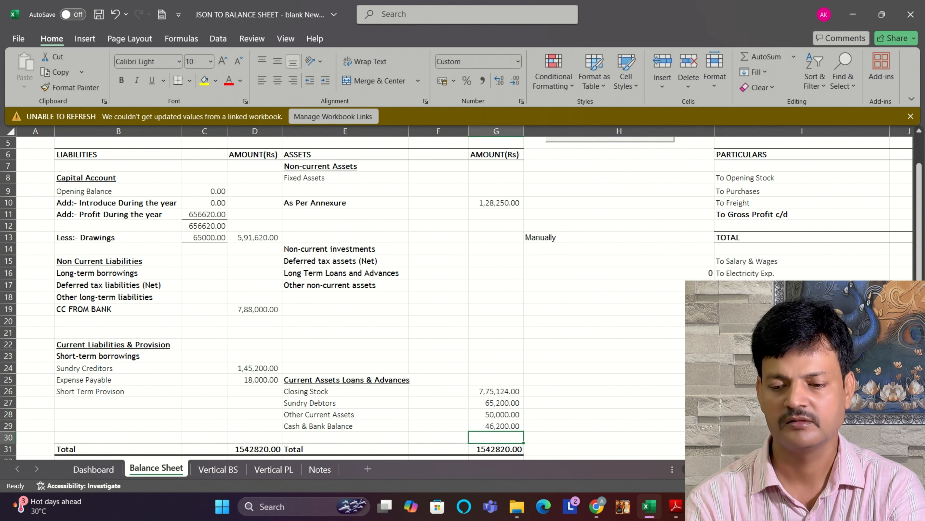
Step: Try a Purchases amount of 2936600 in the trading account
scroll(463, 292, "right", 4)
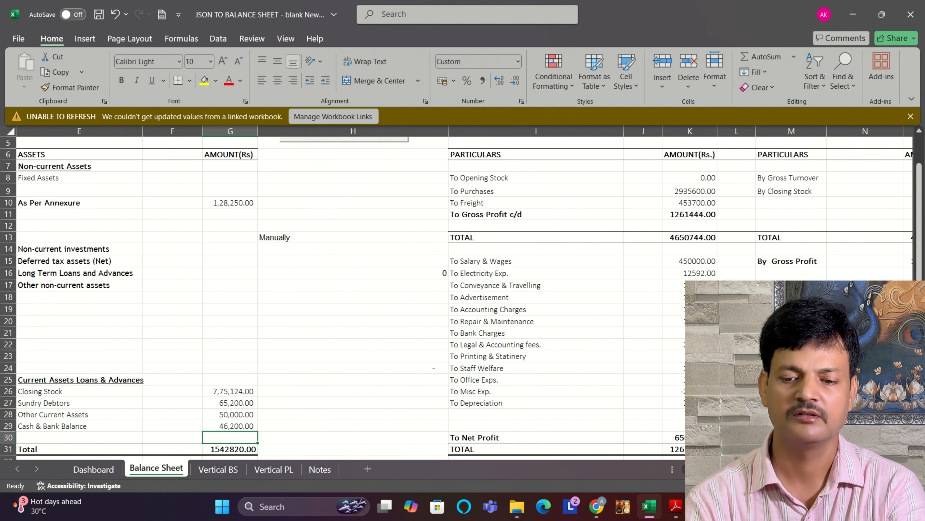
left_click(688, 189)
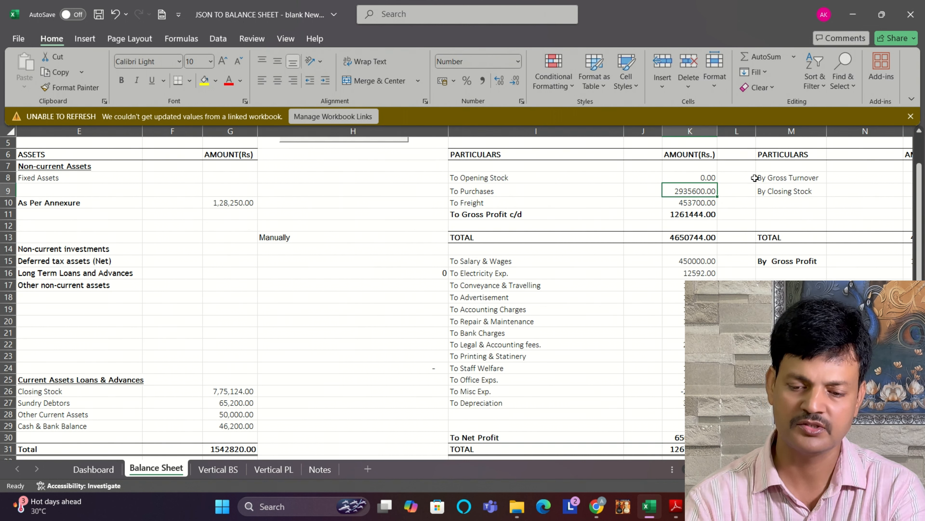
type("2936600")
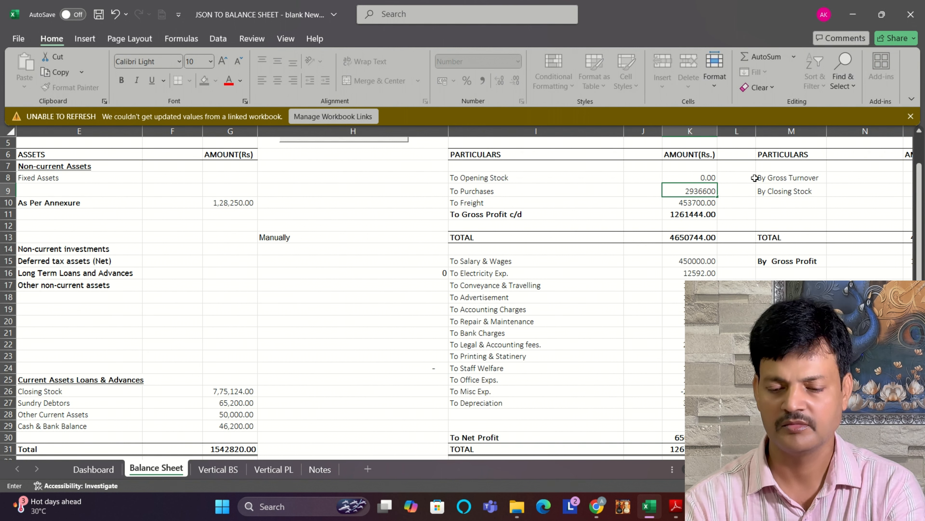
key("Return")
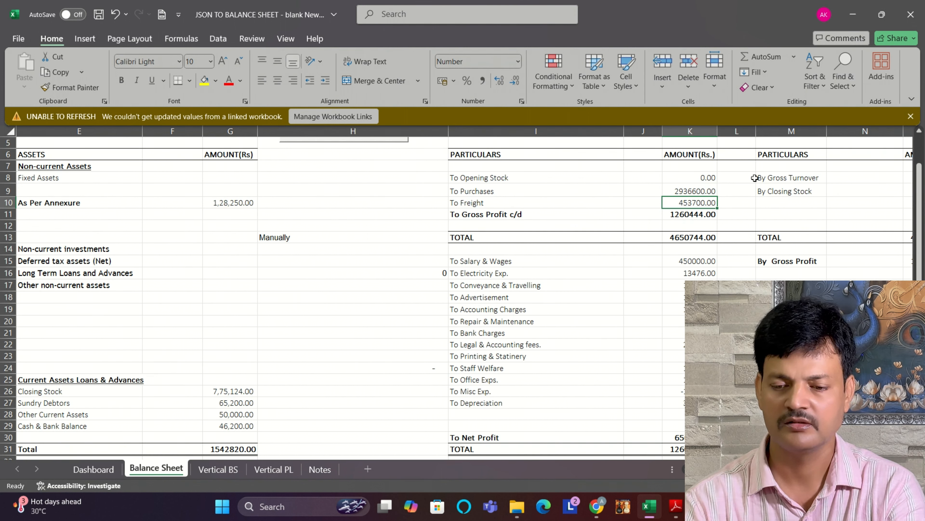
Step: Try a Purchases amount of 2937600 in the trading account
key("Up")
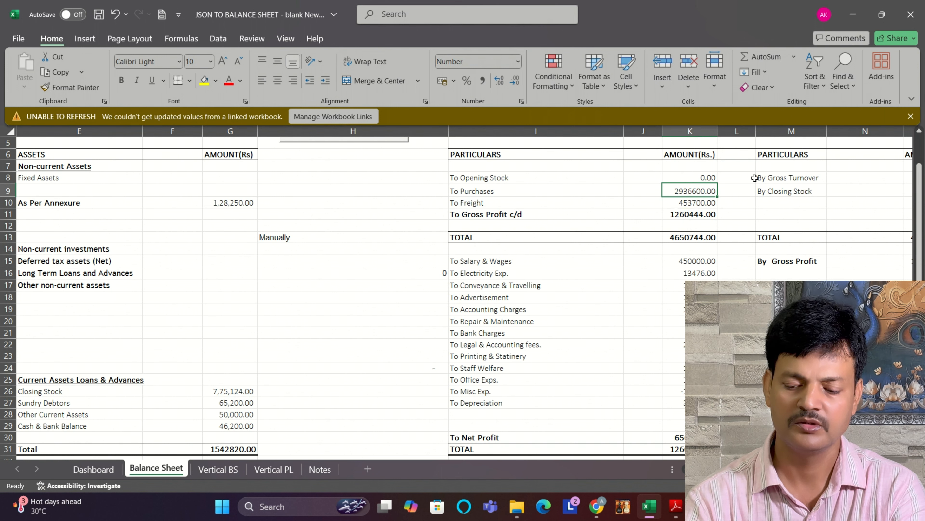
type("29")
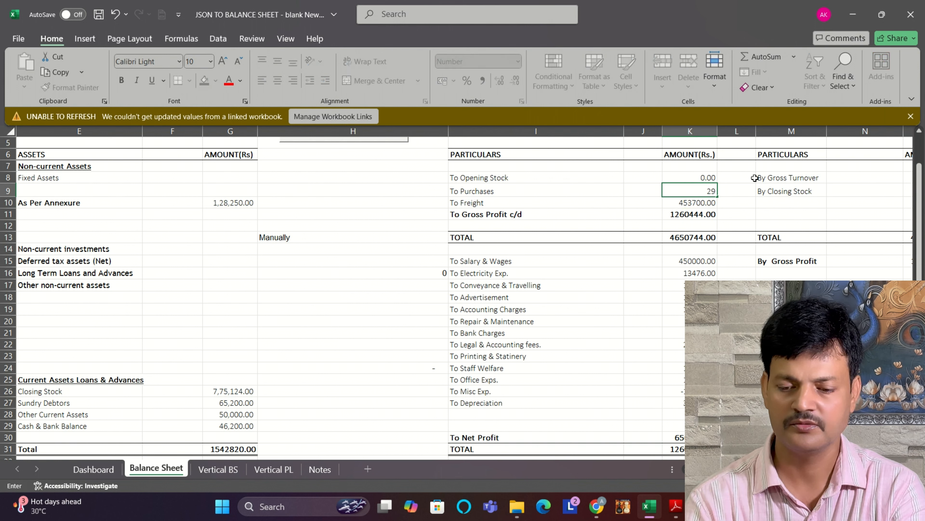
type("37600")
key("Return")
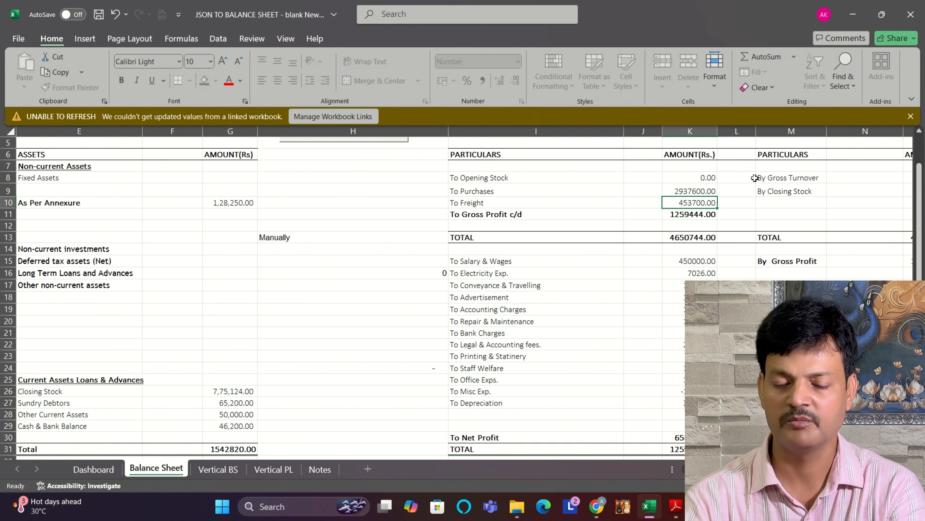
Step: Set Purchases in the trading account back to 2925600
key("Up")
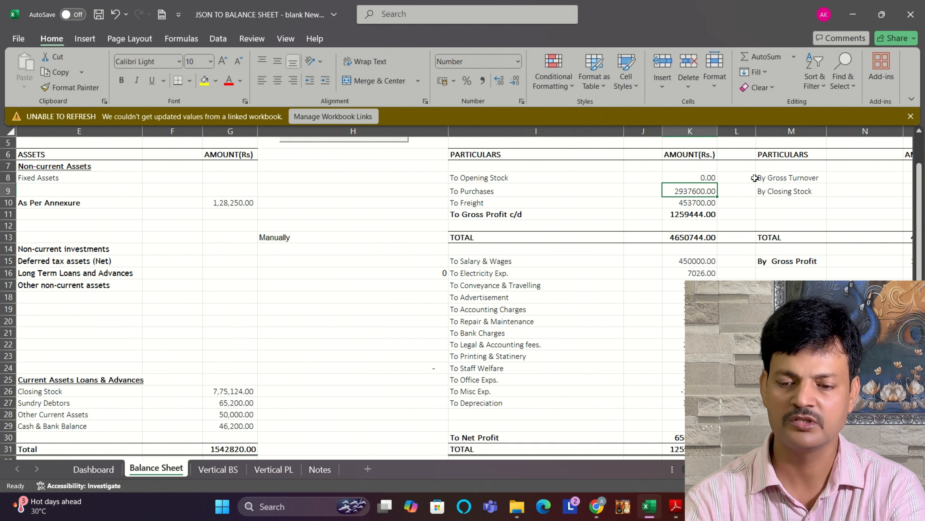
type("29")
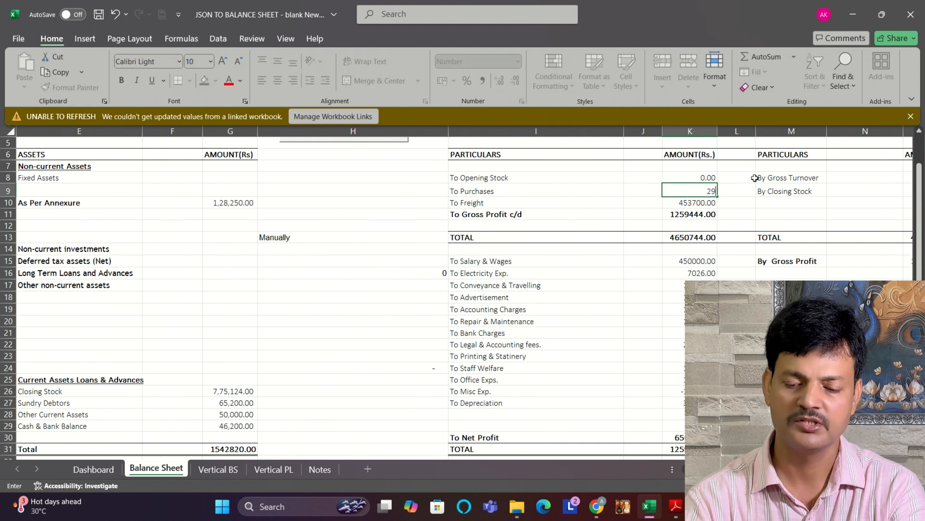
type("25600")
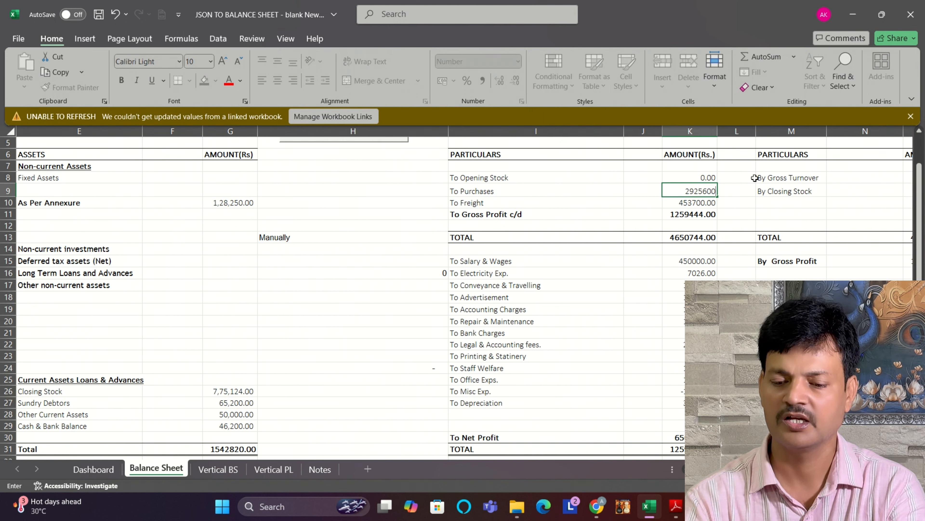
key("Return")
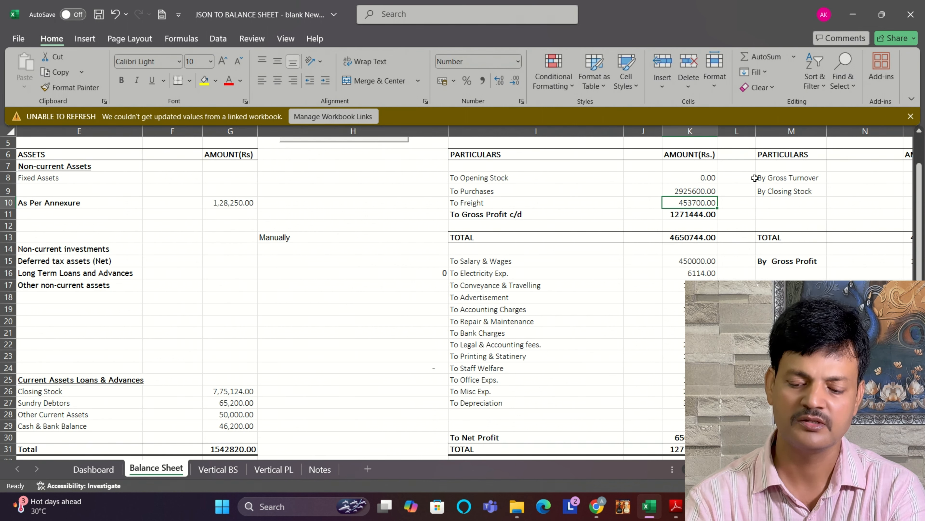
type("2925500")
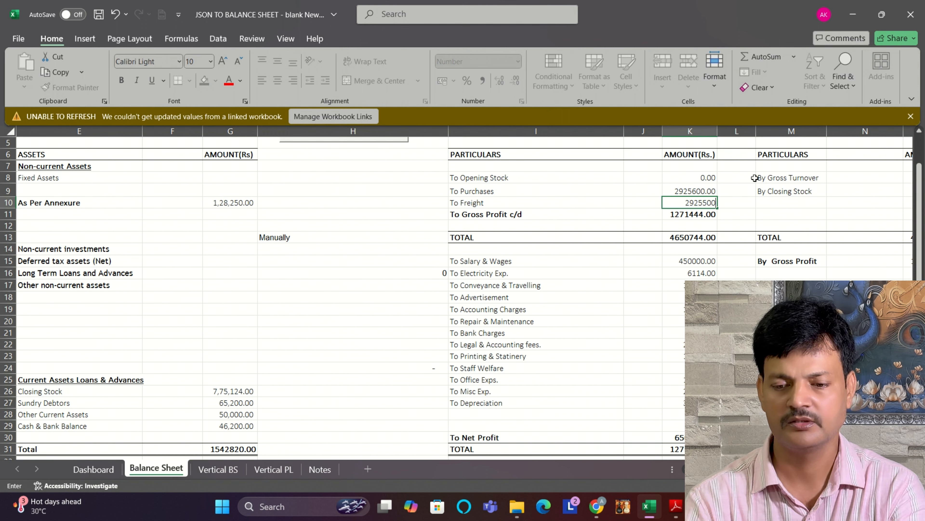
key("Return")
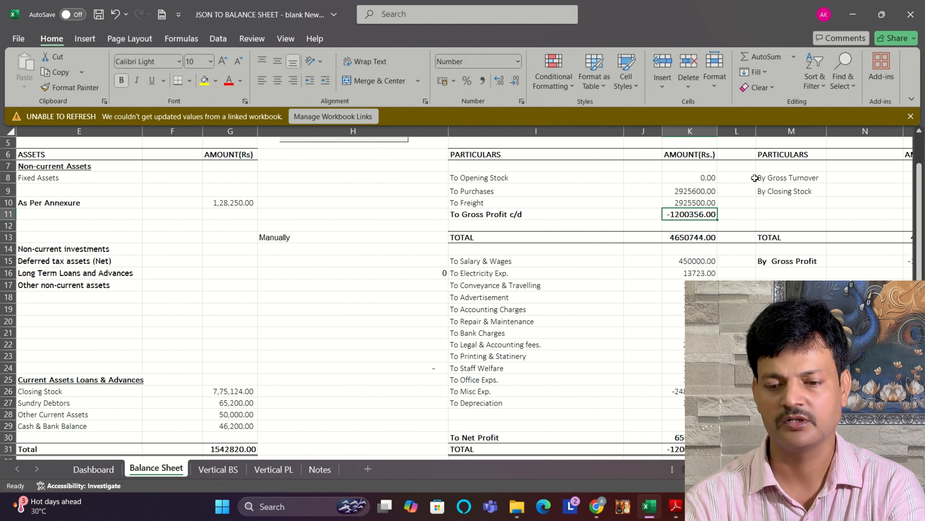
key("Up")
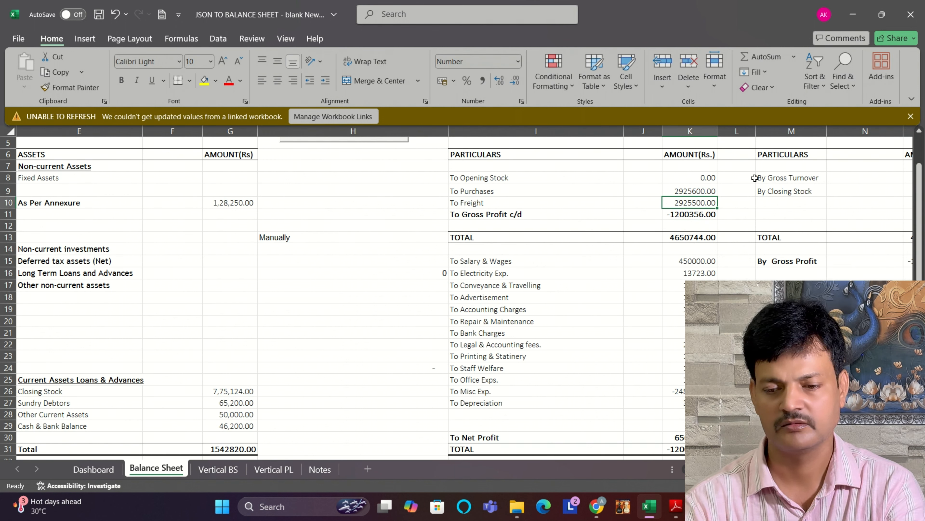
key("Up")
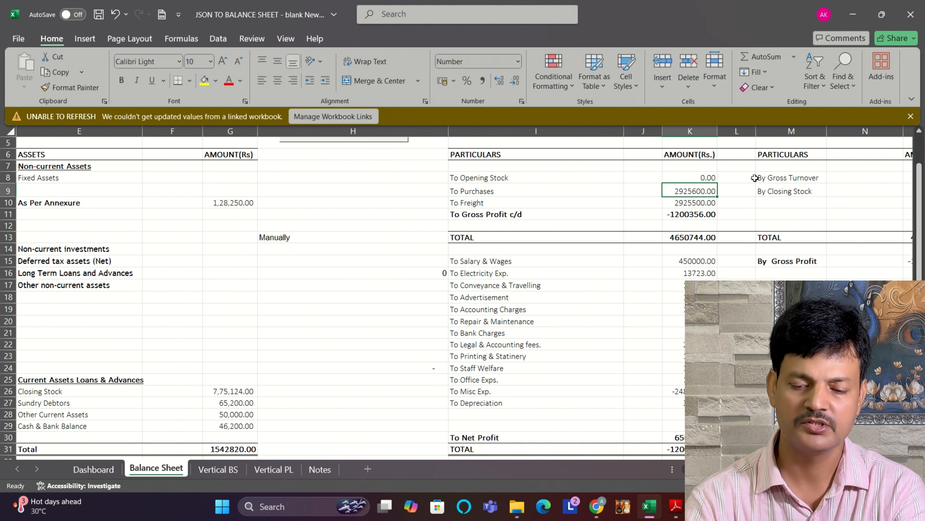
type("29256")
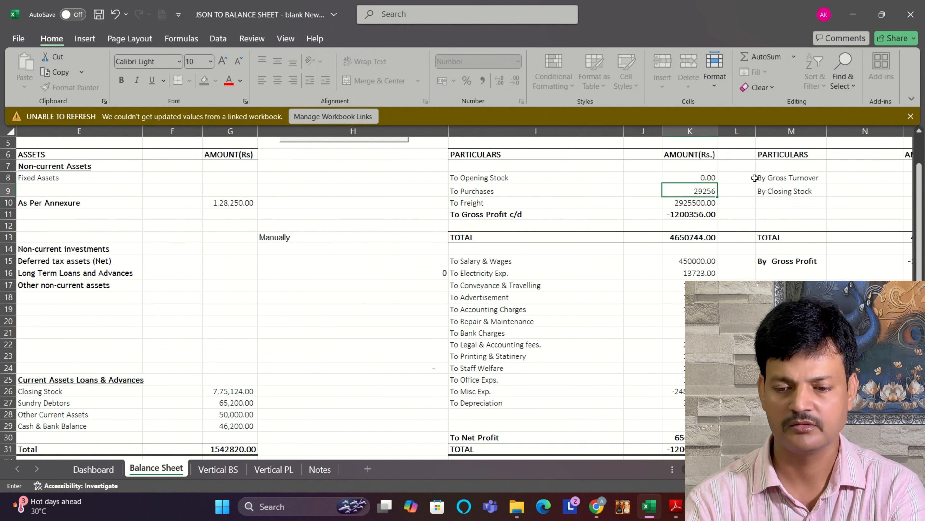
type("00")
key("Return")
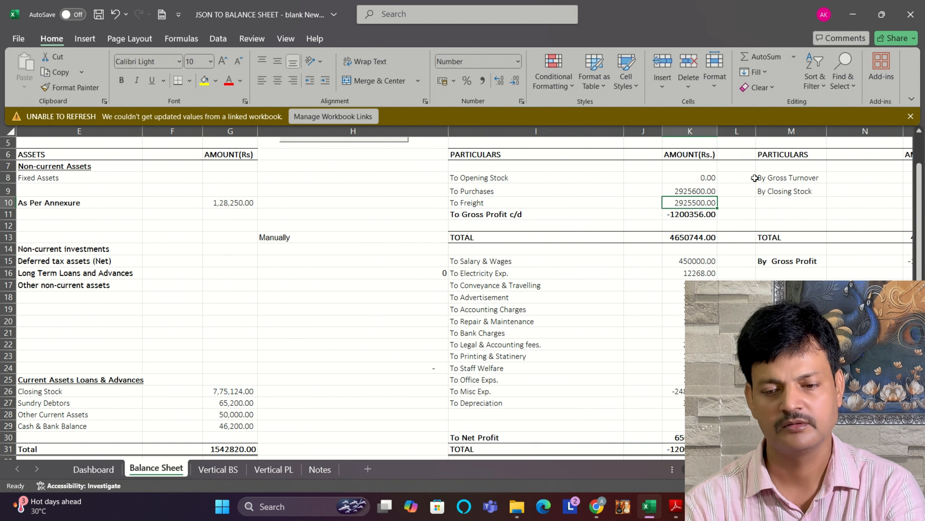
key("ctrl+z")
key("ctrl+z")
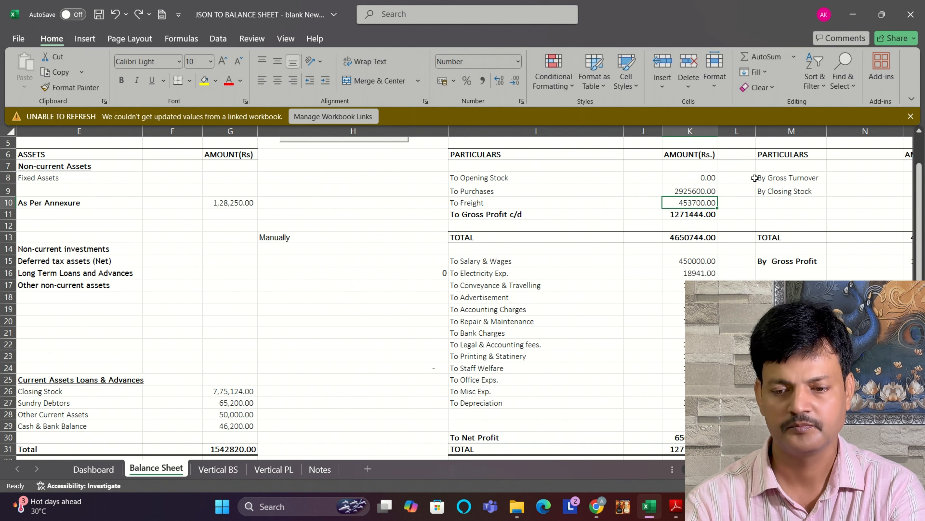
Step: Set the Purchases amount in the trading account to 2925450
key("Up")
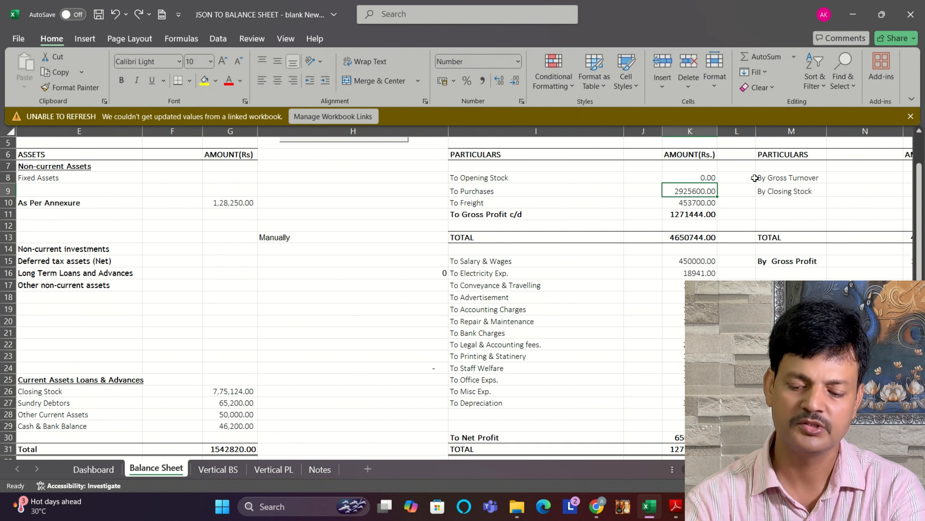
type("2925")
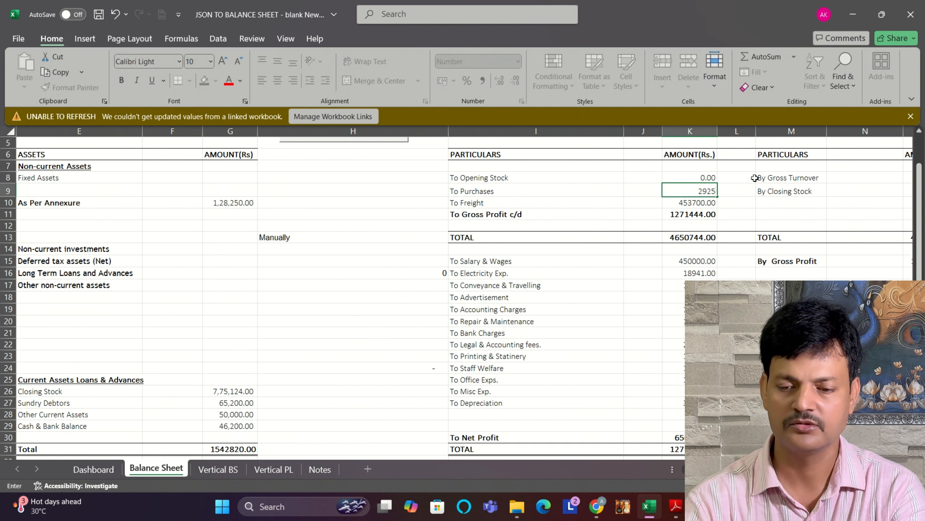
type("450")
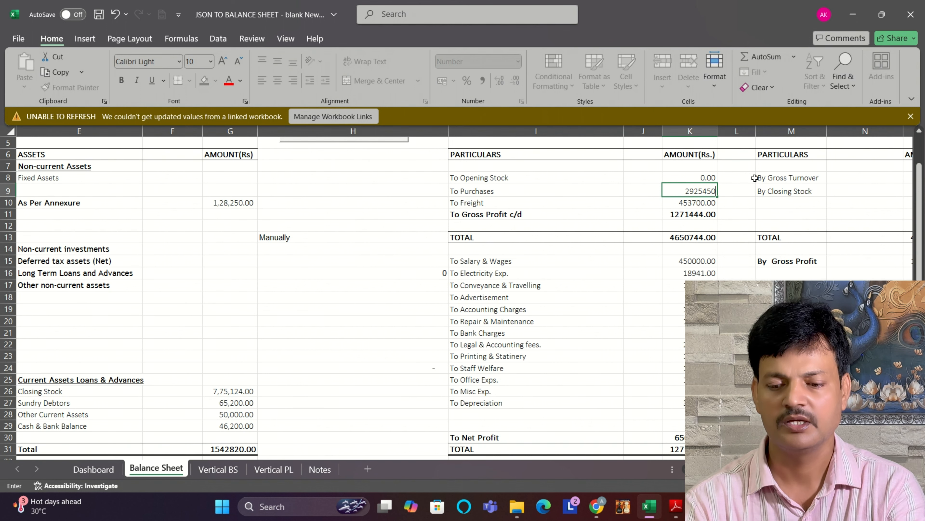
key("Return")
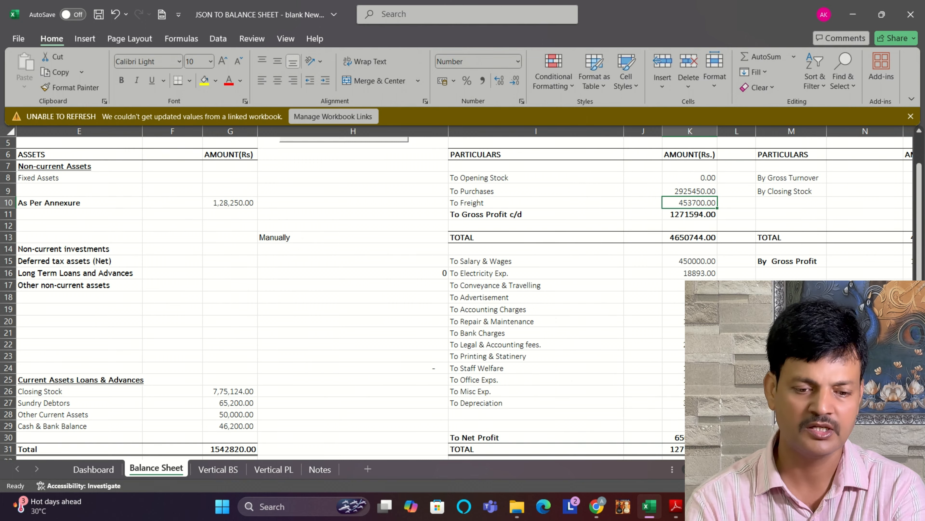
scroll(465, 297, "right", 3)
scroll(465, 298, "left", 7)
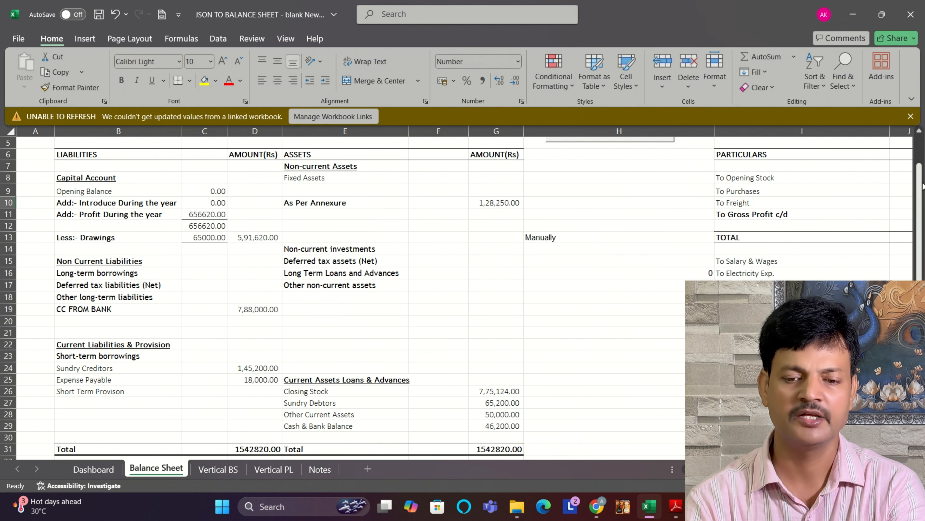
left_click_drag(919, 189, 919, 138)
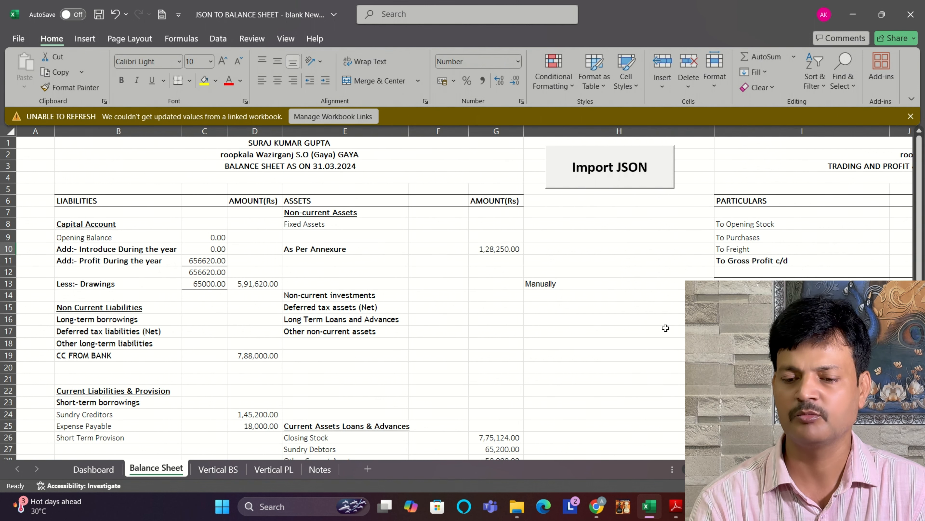
scroll(465, 297, "right", 4)
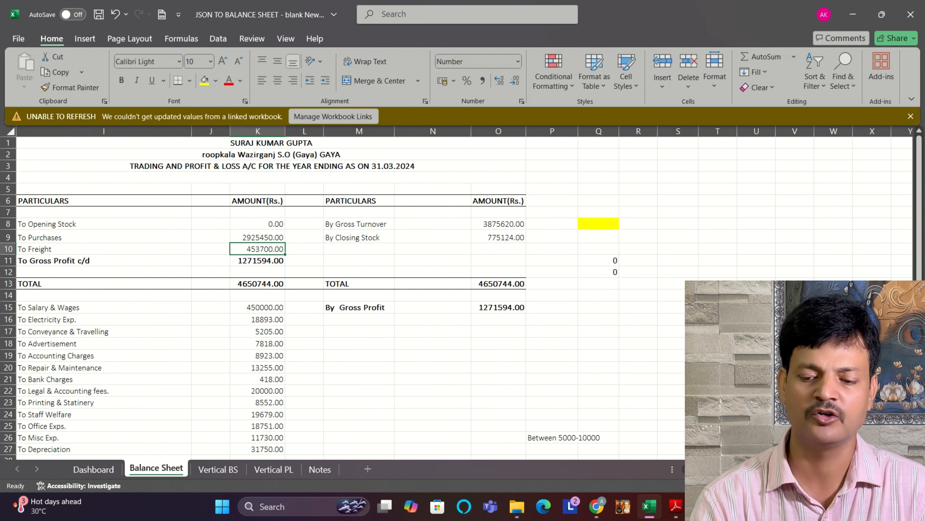
scroll(365, 223, "left", 4)
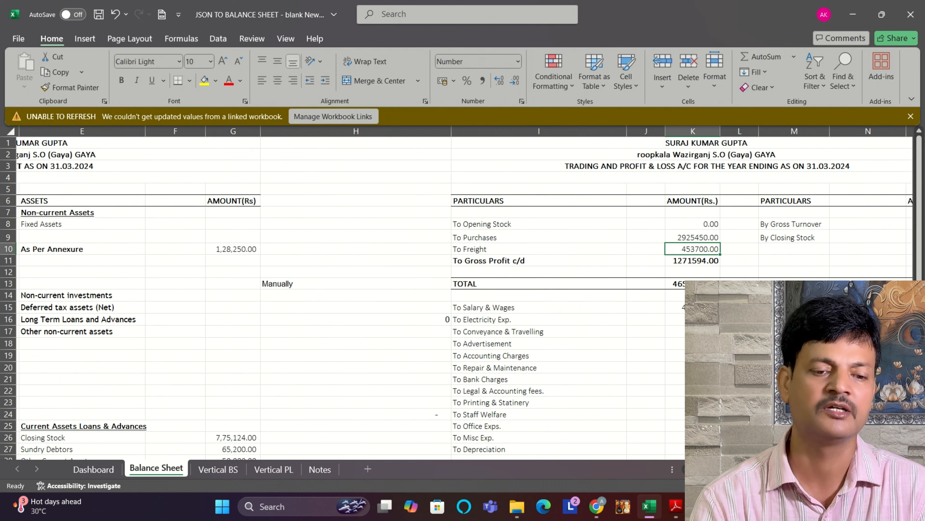
left_click(123, 141)
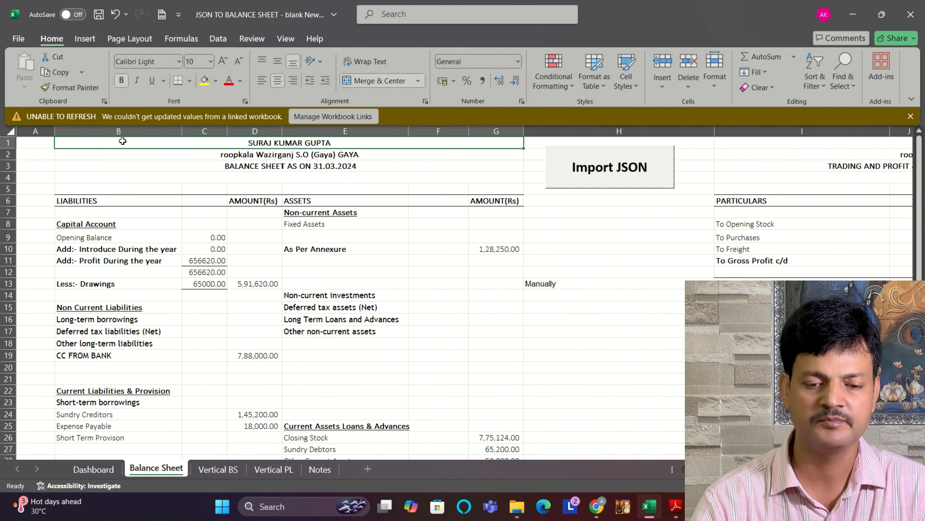
key("shift+Down")
key("shift+Down")
key("shift+Down")
key("shift+Down")
key("shift+Down")
key("shift+Down")
key("shift+Down")
key("shift+Down")
key("shift+Down")
key("shift+Down")
key("shift+Down")
key("shift+Down")
key("shift+Down")
key("shift+Down")
key("shift+Down")
key("shift+Down")
key("shift+Down")
key("shift+Down")
key("shift+Down")
key("shift+Down")
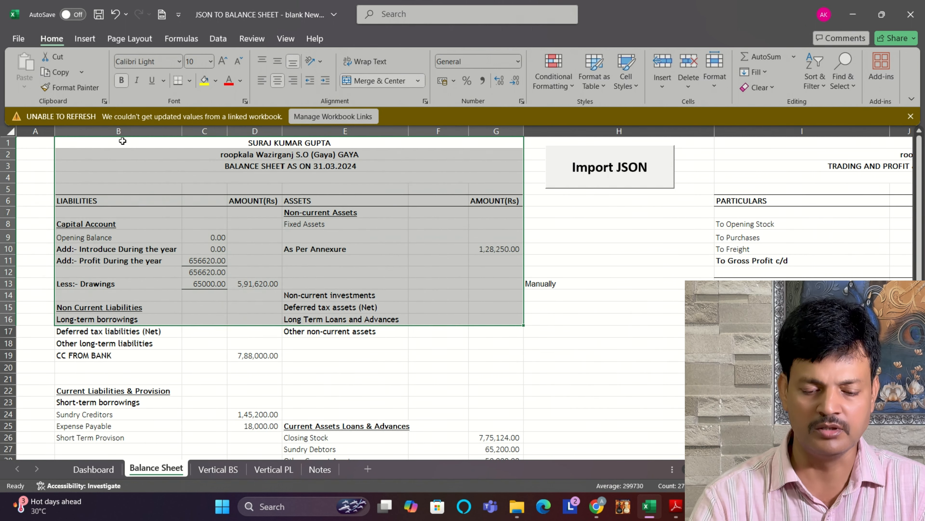
key("shift+Down")
key("shift+Down")
key("shift+Down")
key("shift+Down")
key("shift+Down")
key("shift+Down")
key("shift+Down")
key("shift+Down")
key("shift+Down")
key("shift+Down")
key("shift+Down")
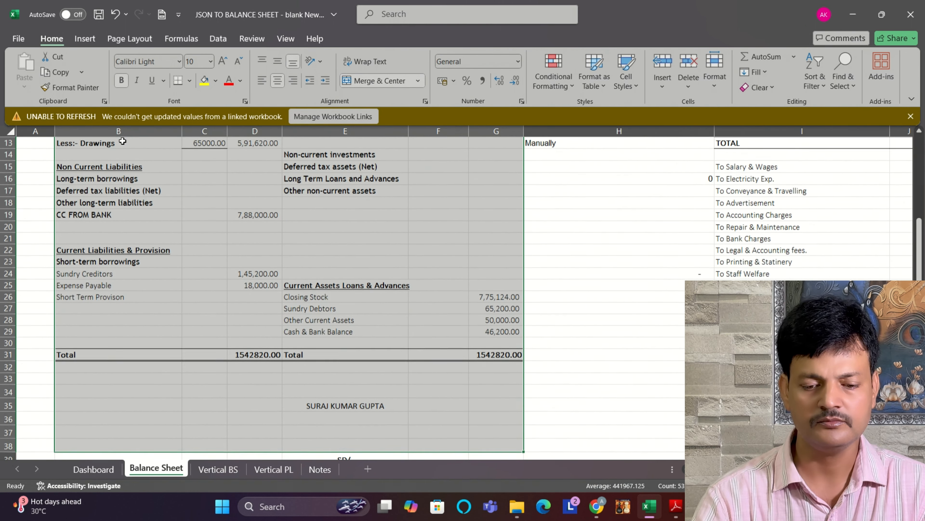
key("shift+Down")
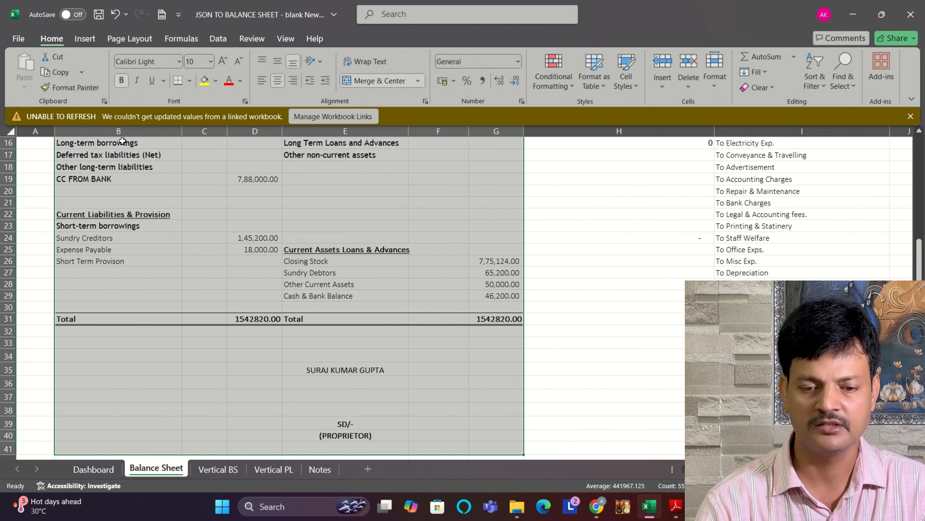
key("Up")
key("Down")
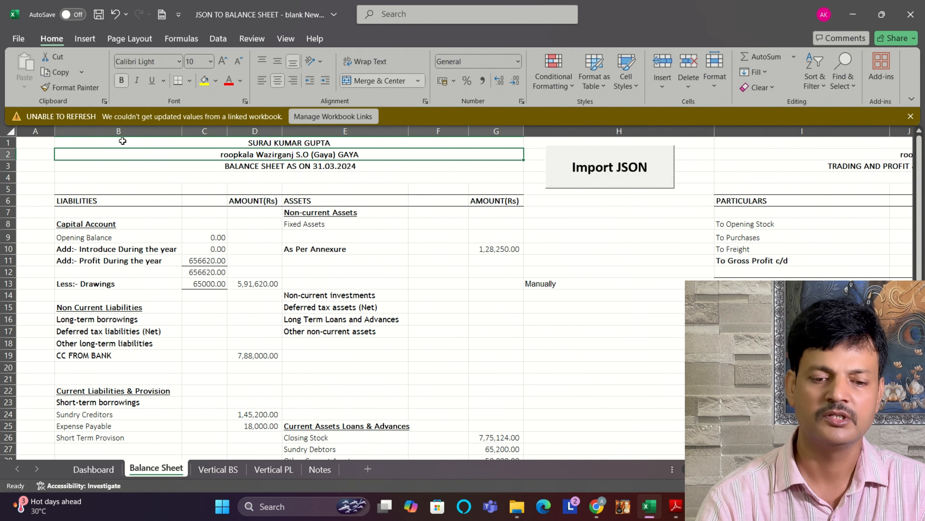
Step: Select the whole balance sheet block, from the proprietor heading in row 1 through the signature area at row 41
key("Up")
key("shift+Down")
key("shift+Down")
key("shift+Down")
key("shift+Down")
key("shift+Down")
key("shift+Down")
key("shift+Down")
key("shift+Down")
key("shift+Down")
key("shift+Down")
key("shift+Down")
key("shift+Down")
key("shift+Down")
key("shift+Down")
key("shift+Down")
key("shift+Down")
key("shift+Down")
key("shift+Down")
key("shift+Down")
key("shift+Down")
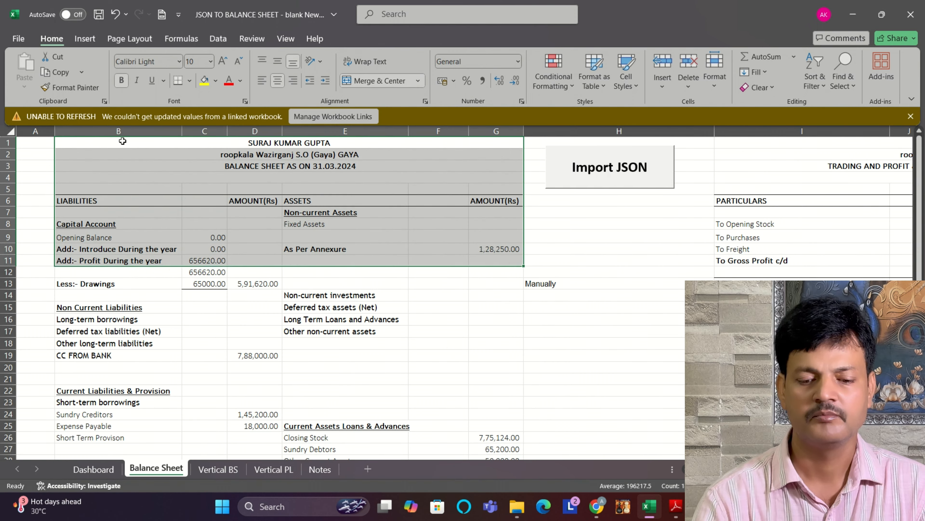
key("shift+Down")
key("shift+Down")
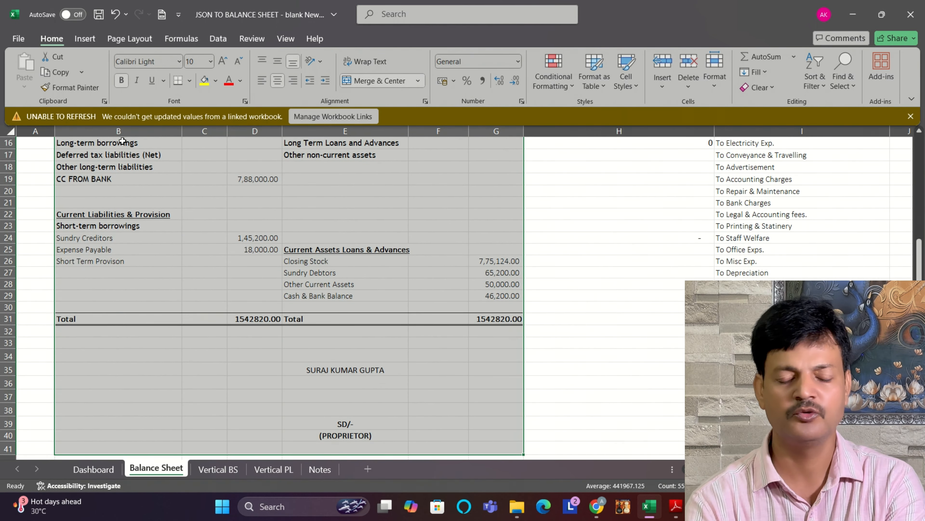
Step: Set up the balance sheet printout to print only the current selection, with Fit Sheet on One Page scaling
key("ctrl+p")
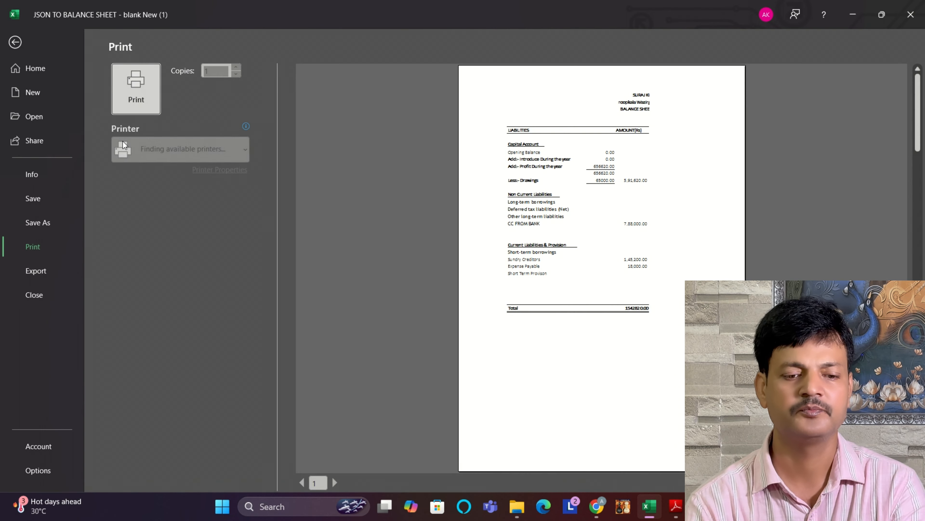
left_click(195, 204)
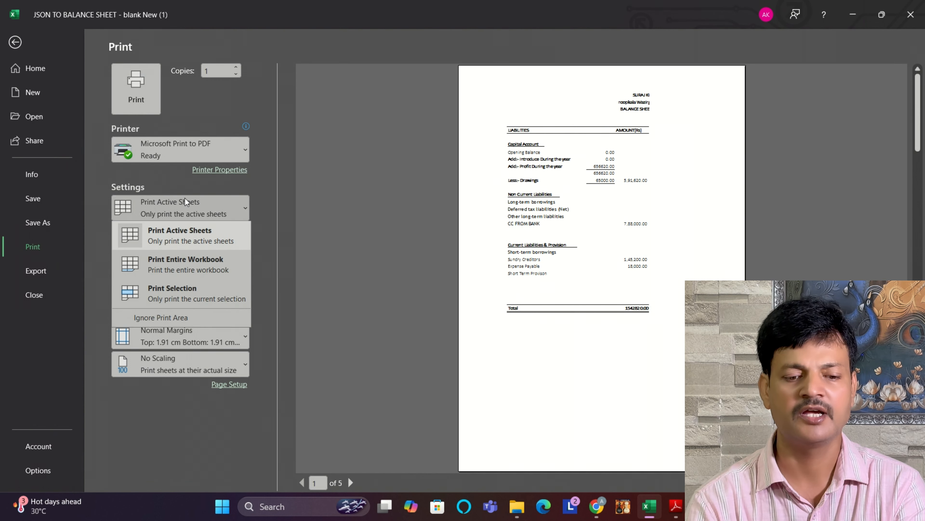
left_click(187, 298)
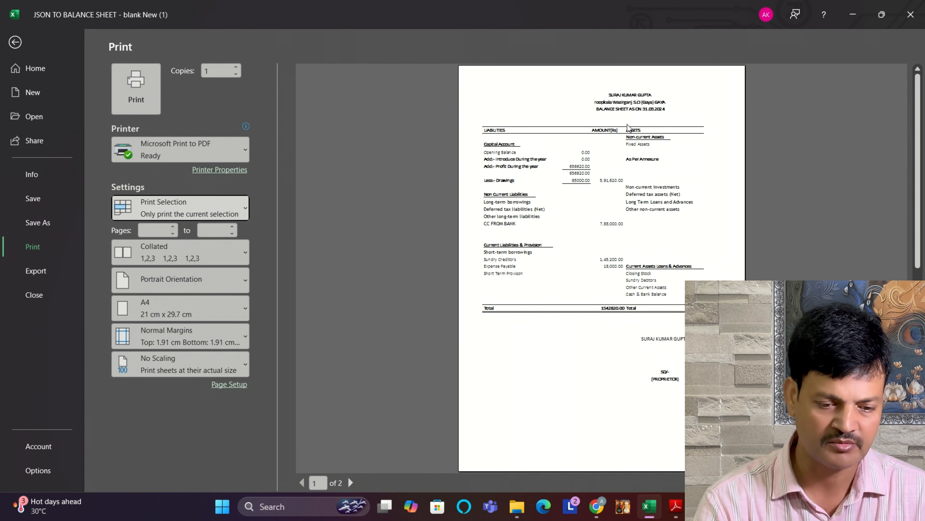
left_click(174, 371)
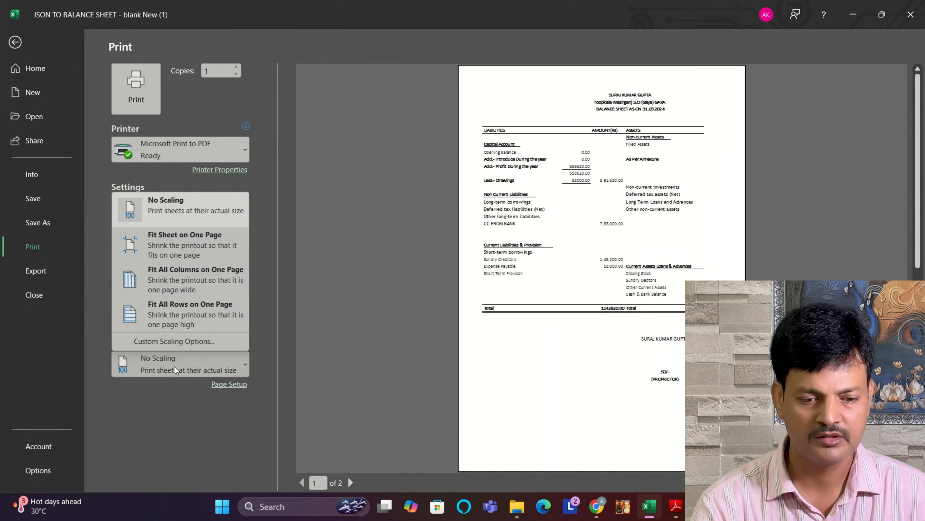
left_click(186, 241)
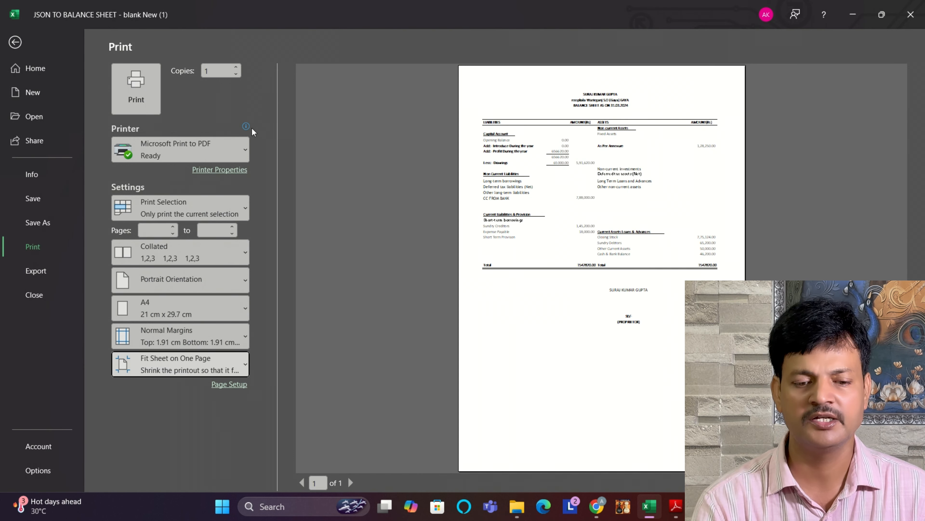
Step: Print the balance sheet selection to a PDF file named 1
left_click(125, 92)
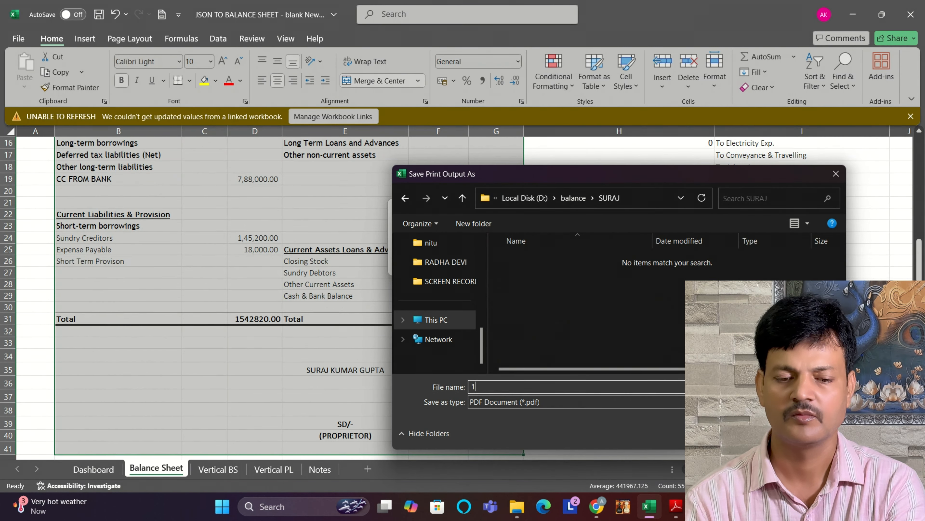
type("1")
key("Return")
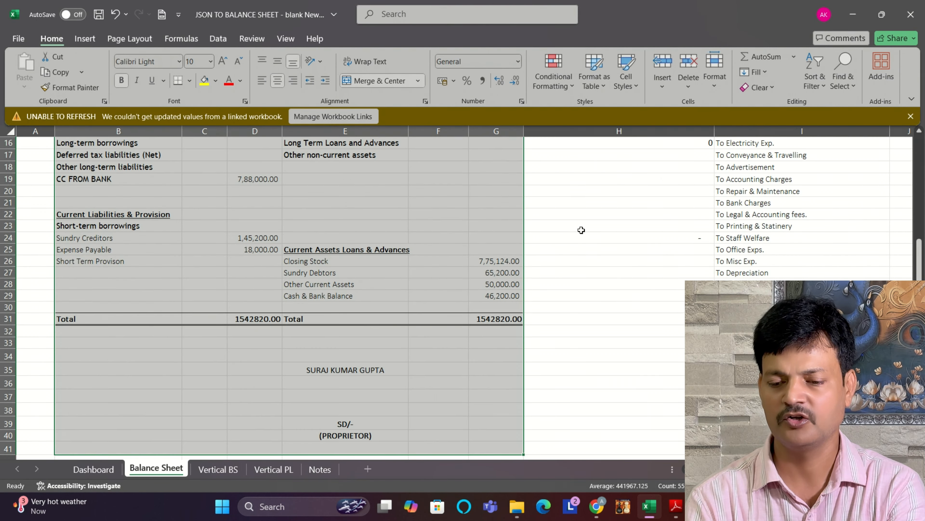
Step: Select the whole Trading and Profit & Loss A/c block, from its row 1 heading through the signature area at row 41
scroll(548, 233, "right", 5)
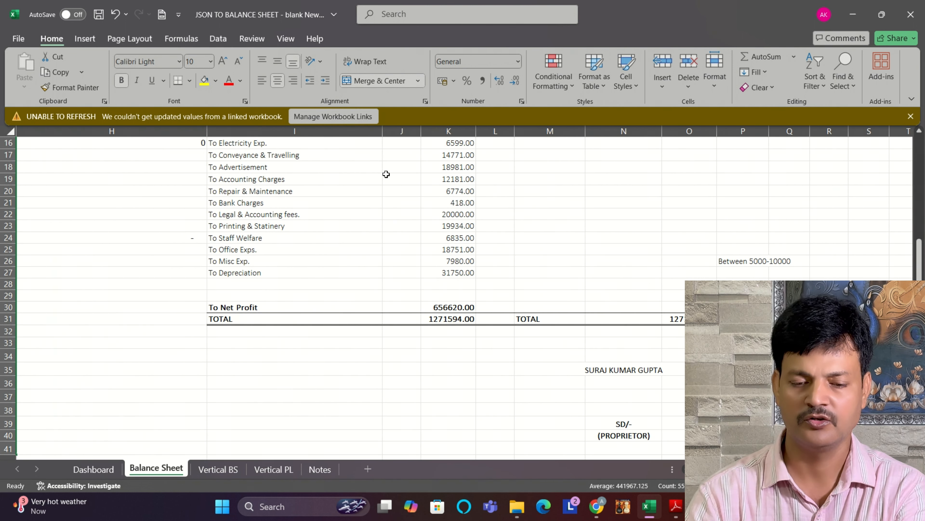
left_click(356, 147)
scroll(357, 147, "up", 5)
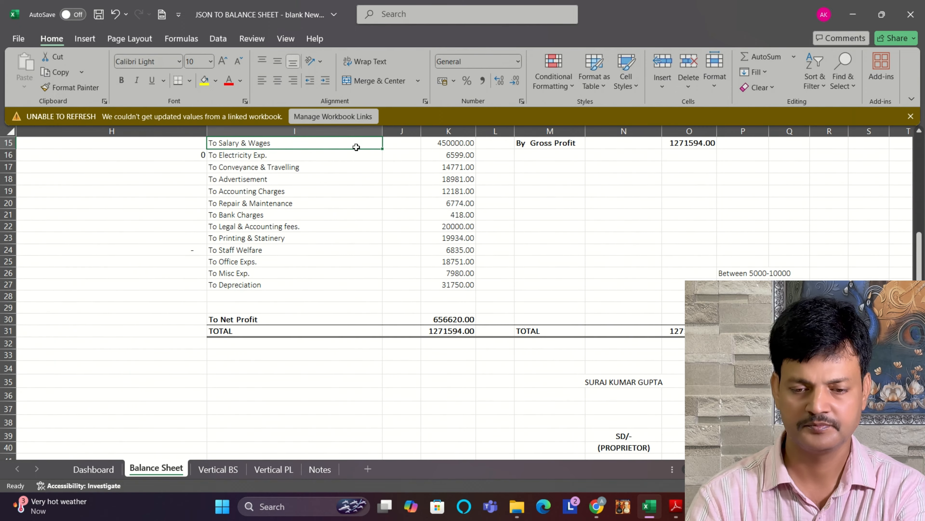
left_click(357, 147)
key("shift+Down")
key("shift+Down")
key("shift+Down")
key("shift+Down")
key("shift+Down")
key("shift+Down")
key("shift+Down")
key("shift+Down")
key("shift+Down")
key("shift+Down")
key("shift+Down")
key("shift+Down")
key("shift+Down")
key("shift+Down")
key("shift+Down")
key("shift+Down")
key("shift+Down")
key("shift+Down")
key("shift+Down")
key("shift+Down")
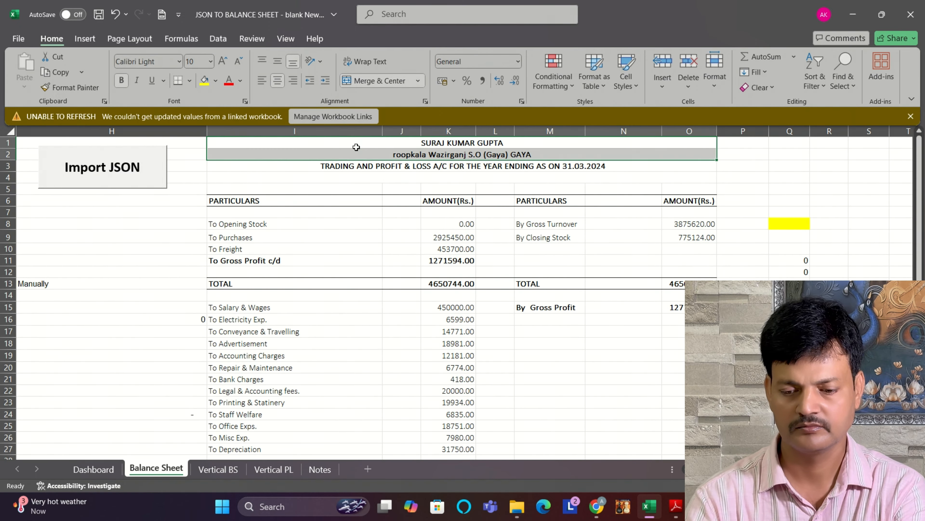
key("shift+Down")
key("shift+Down")
key("shift+Down")
key("shift+Down")
key("shift+Down")
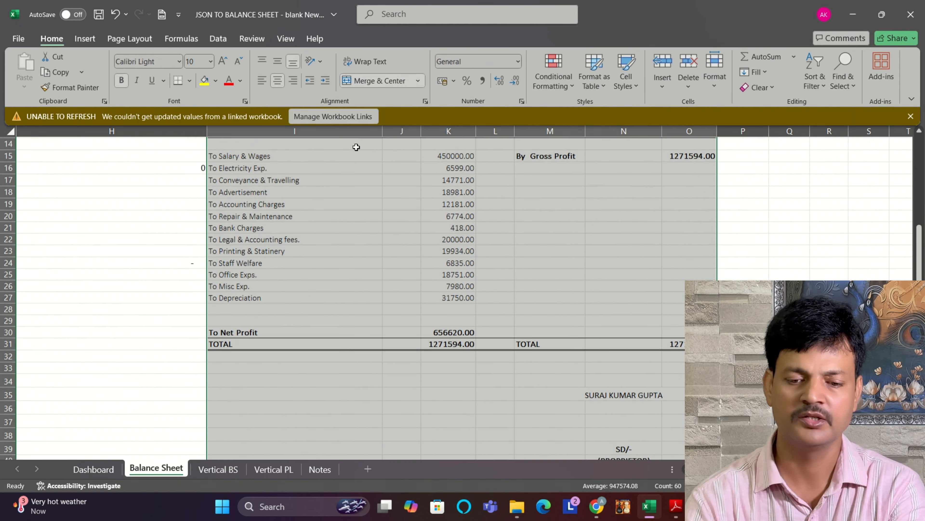
Step: Print the selected Trading and Profit & Loss A/c to a PDF file named 2
key("ctrl+p")
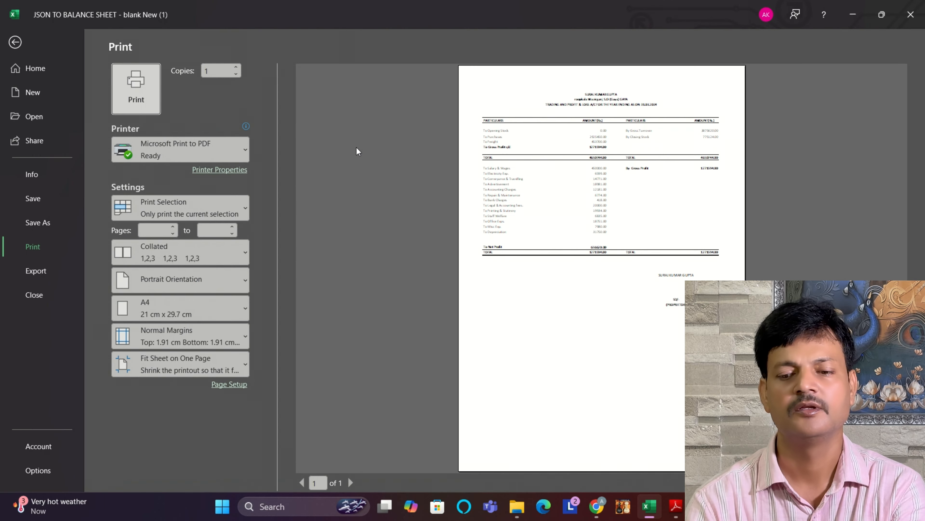
left_click(129, 86)
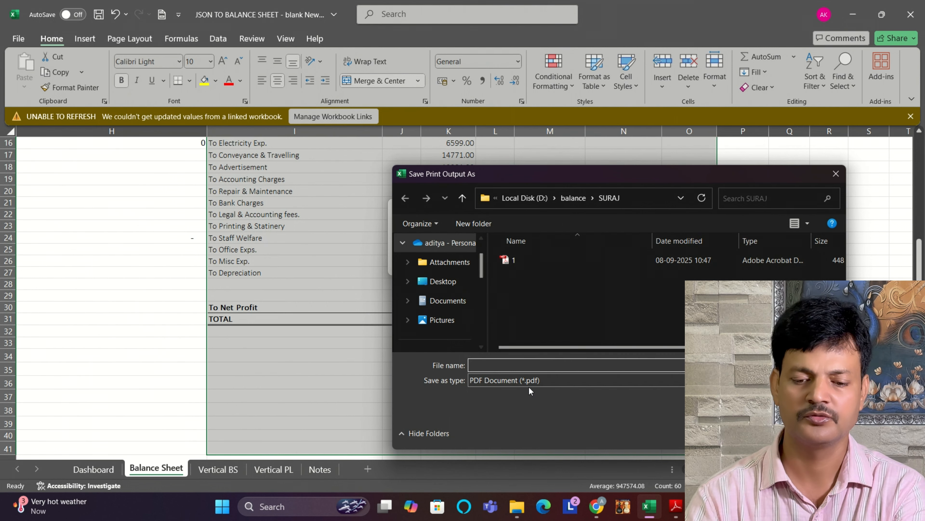
key("Return")
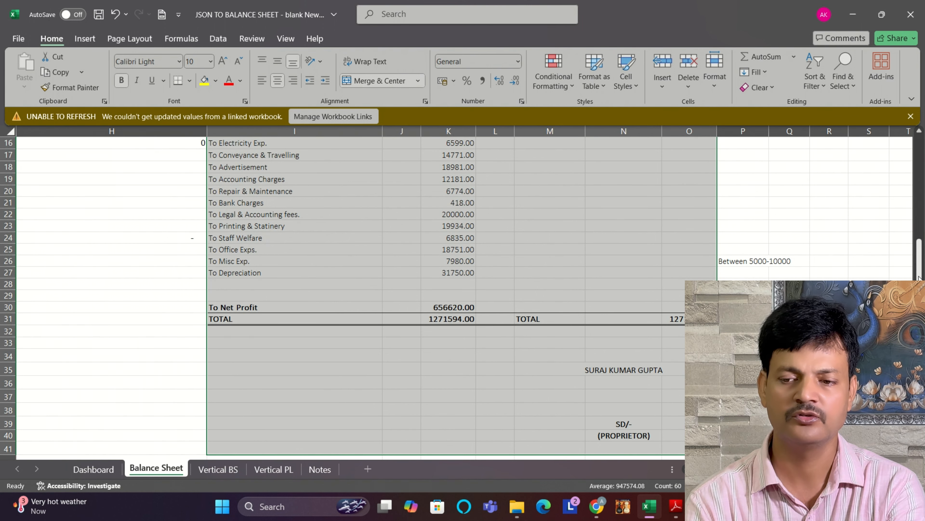
Step: Save the JSON TO BALANCE SHEET workbook and close it, keeping the changes in the client's folder
left_click_drag(919, 272, 917, 142)
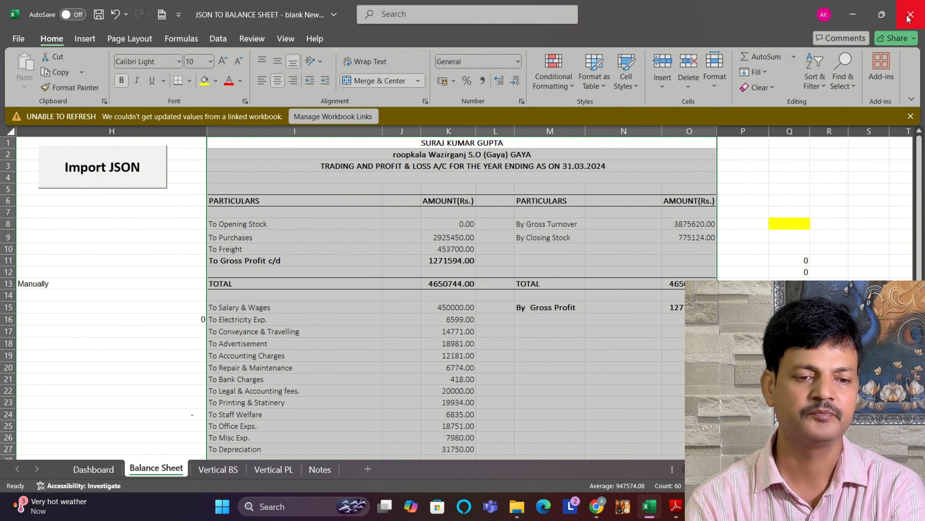
left_click(99, 16)
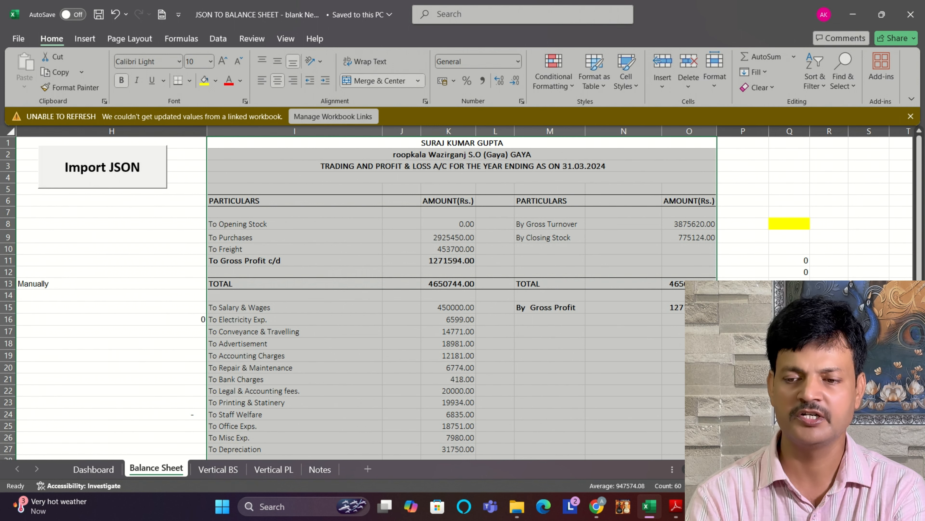
scroll(470, 293, "left", 7)
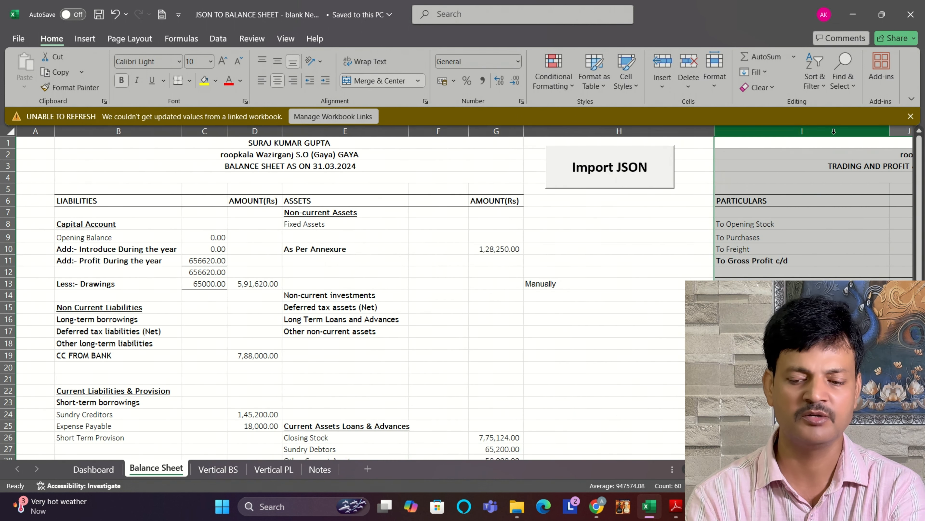
left_click(910, 19)
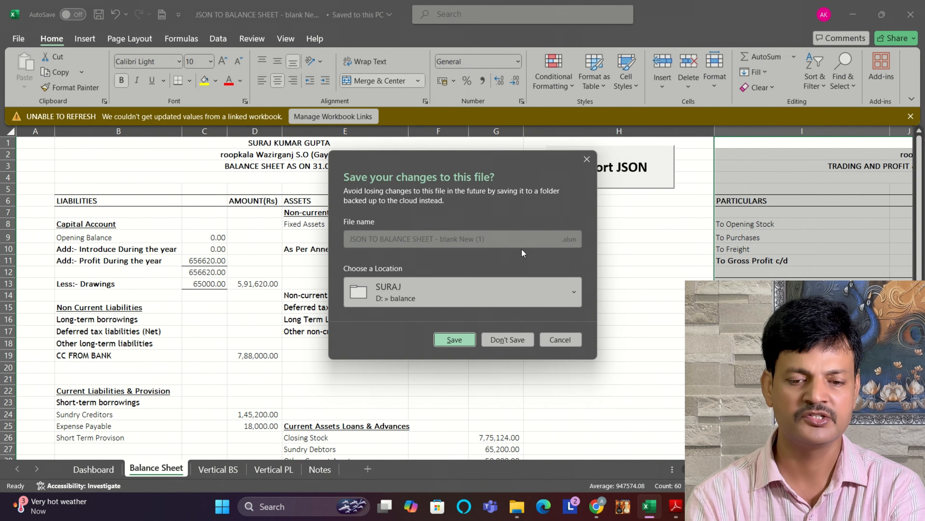
left_click(454, 339)
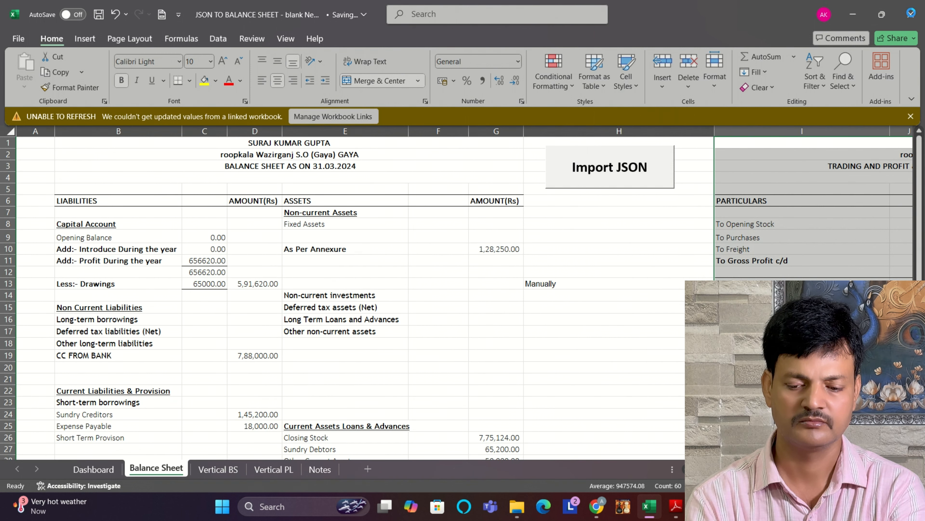
Step: Close the filed return's form PDF and minimize the income tax portal window to reach the file manager
mouse_move(702, 508)
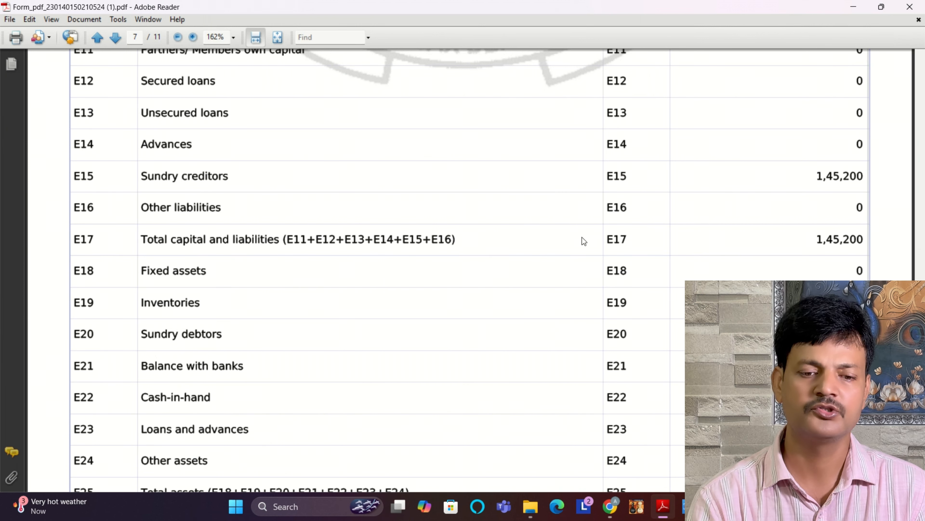
left_click(909, 9)
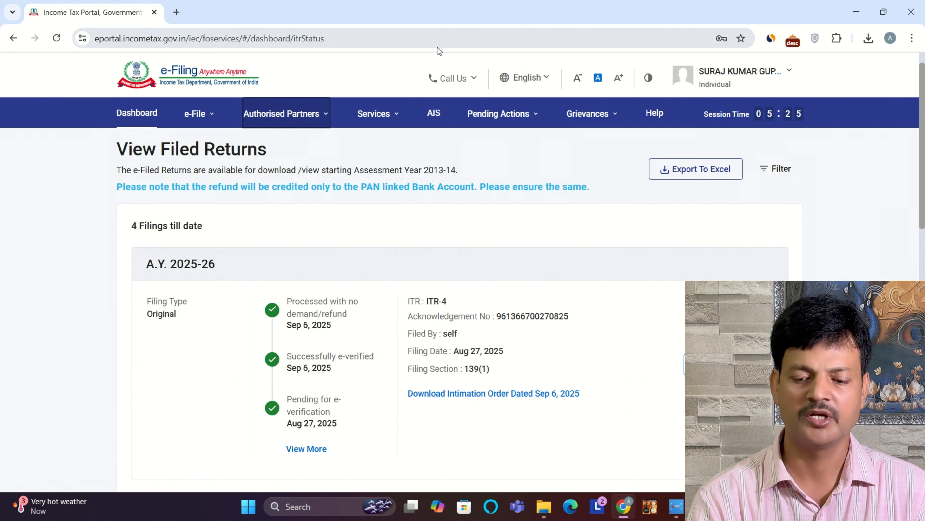
left_click(856, 11)
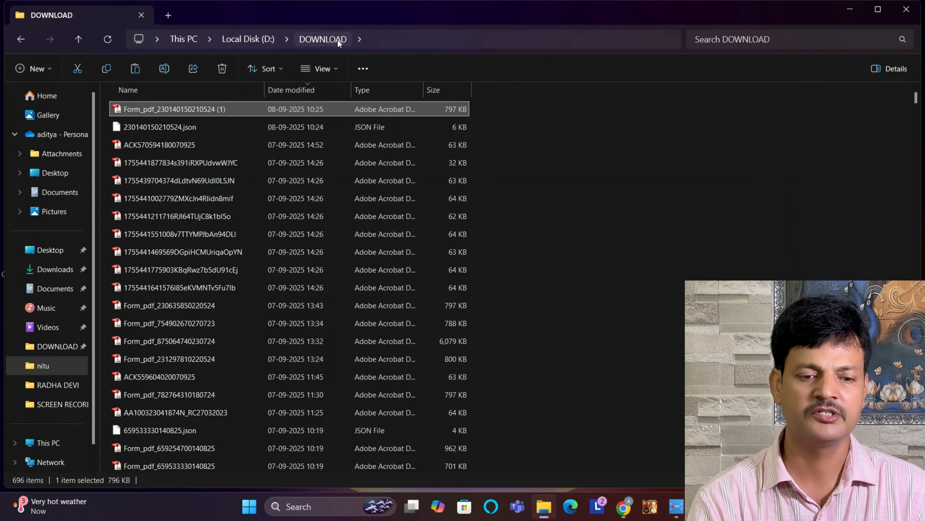
Step: Open PDF 1 from the client's subfolder of the balance folder on Local Disk (D:), check the printed balance sheet, and close it
left_click(231, 41)
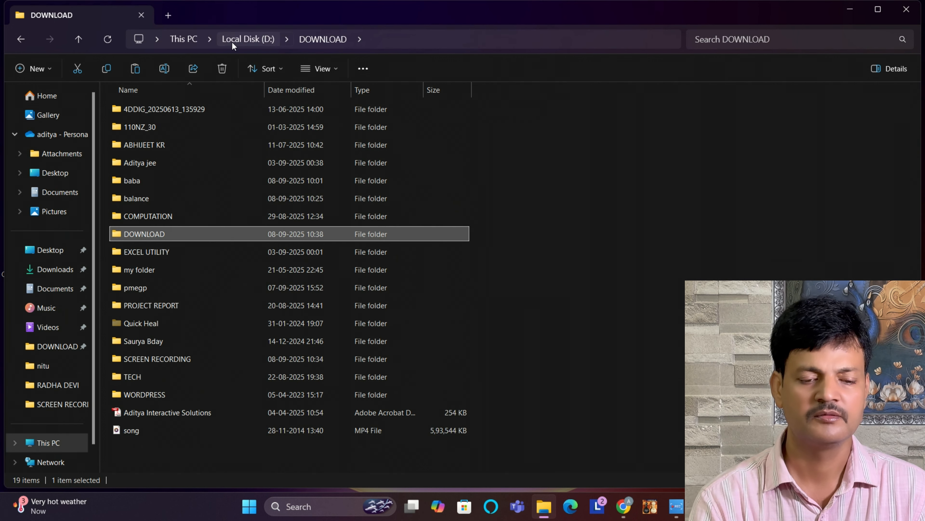
double_click(147, 197)
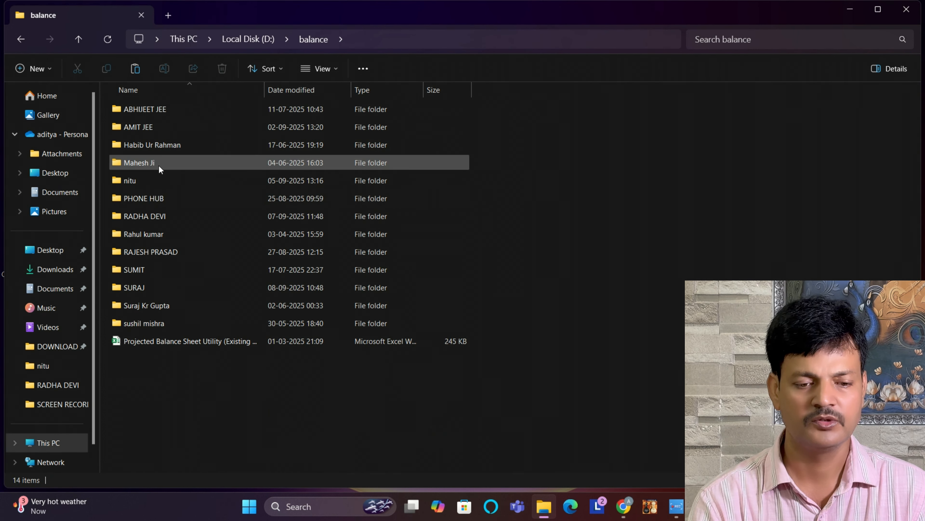
double_click(140, 287)
double_click(145, 107)
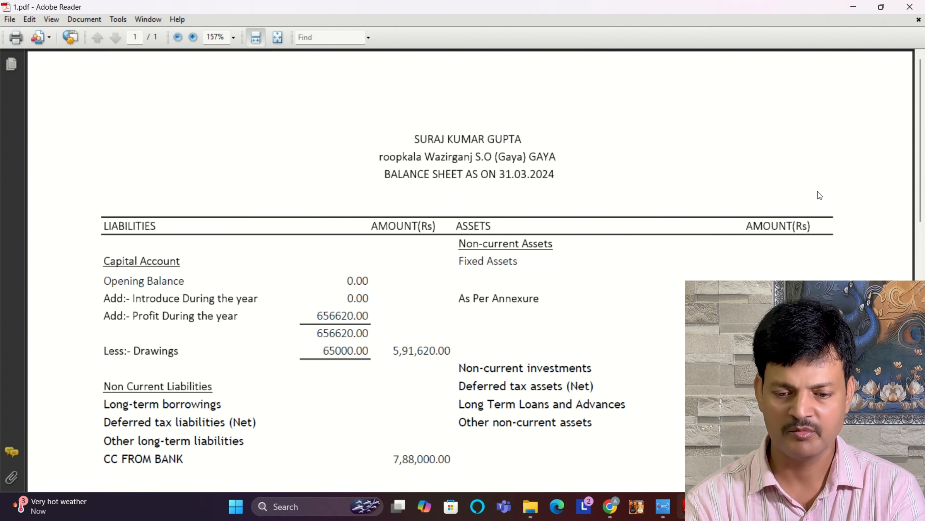
scroll(923, 150, "down", 5)
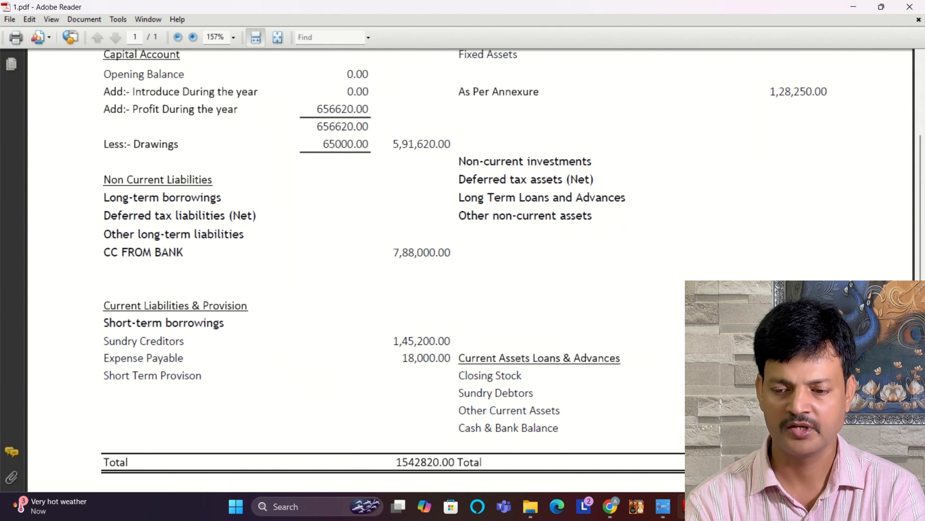
mouse_move(924, 261)
left_mouse_down()
mouse_move(923, 348)
mouse_move(915, 160)
left_mouse_up()
left_click(907, 7)
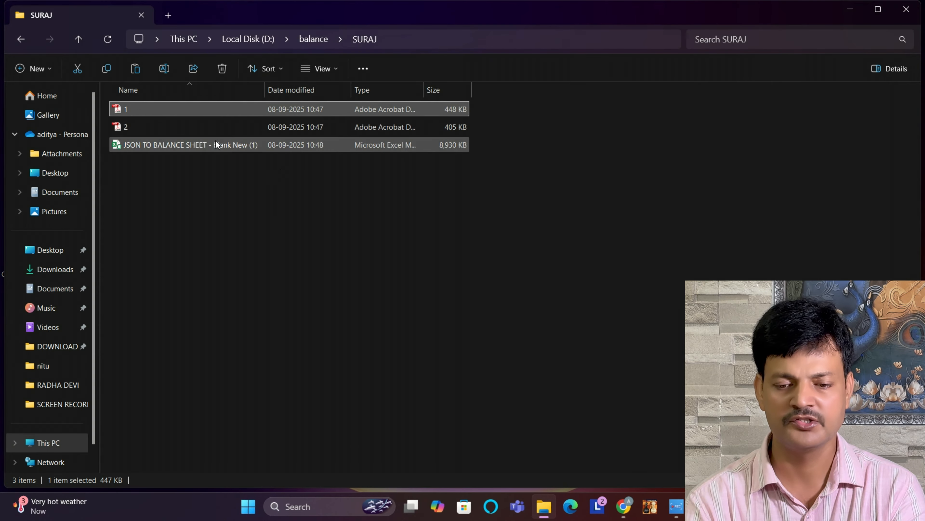
Step: Open PDF 2 from the same folder, check the printed Trading and Profit & Loss A/c, and close it
left_click(162, 125)
double_click(161, 126)
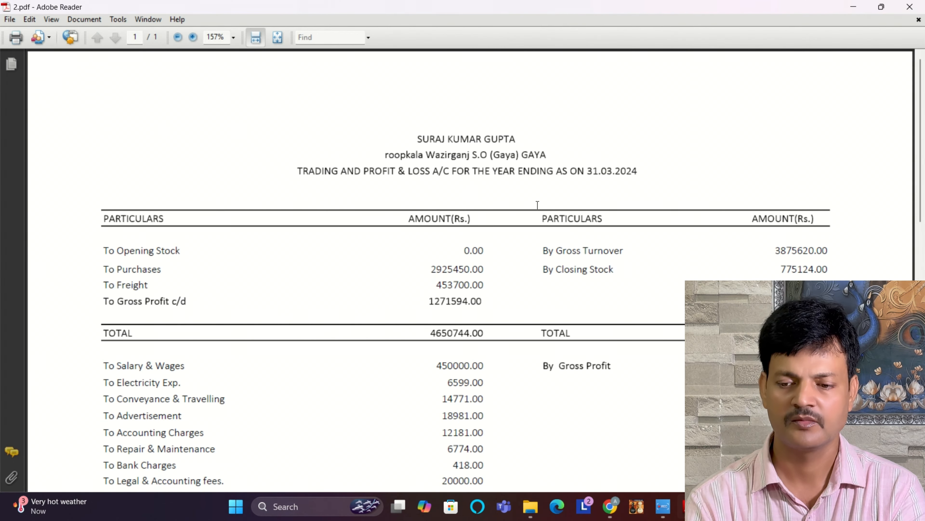
mouse_move(924, 107)
left_mouse_down()
mouse_move(924, 310)
mouse_move(921, 106)
left_mouse_up()
left_click(917, 11)
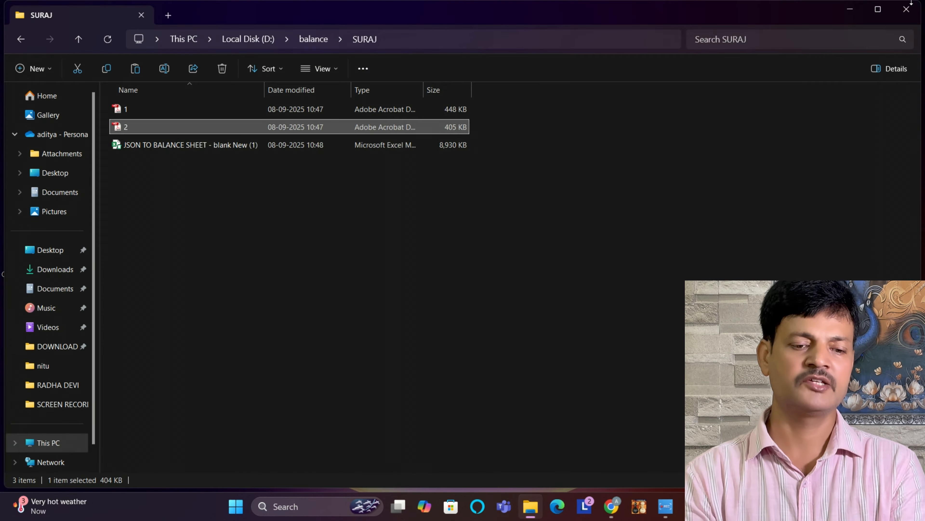